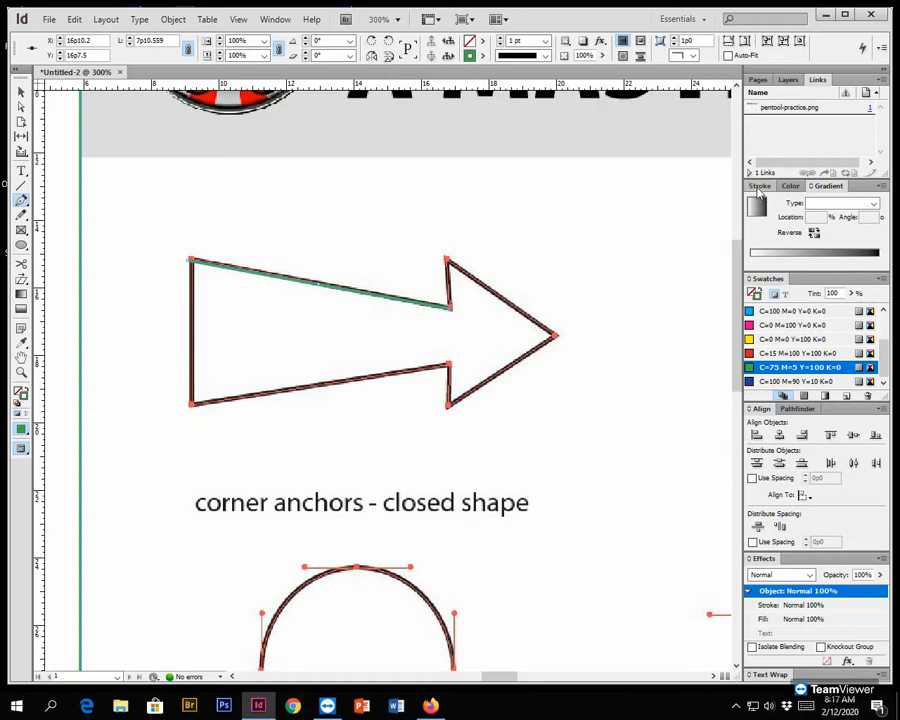
- Examine the stroke settings, the available stroke weights, and the fill and stroke colour swatches for the arrow path
click(760, 188)
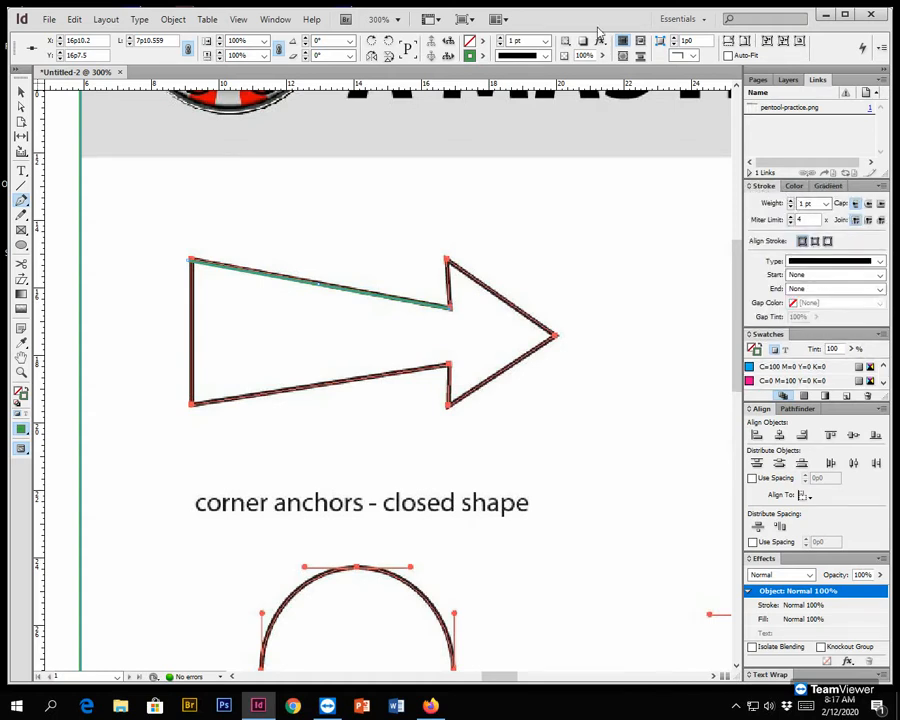
click(546, 42)
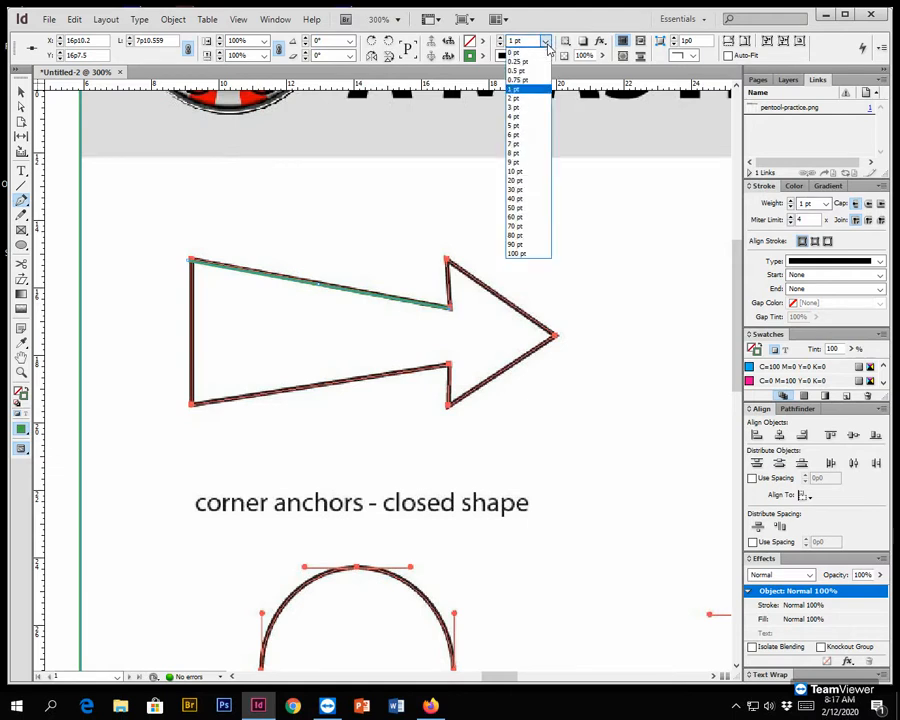
click(546, 43)
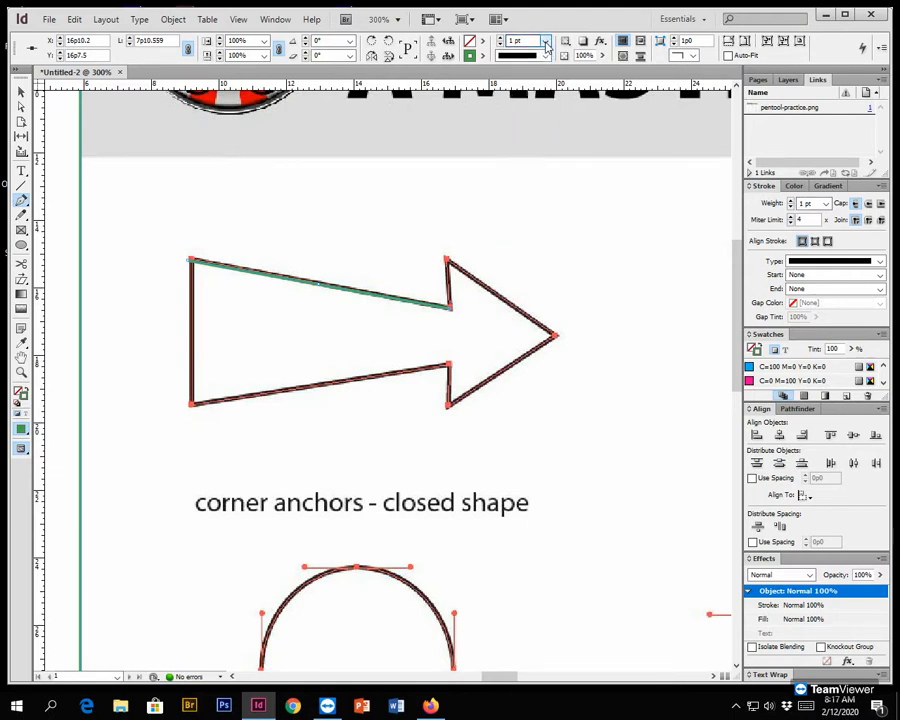
click(482, 57)
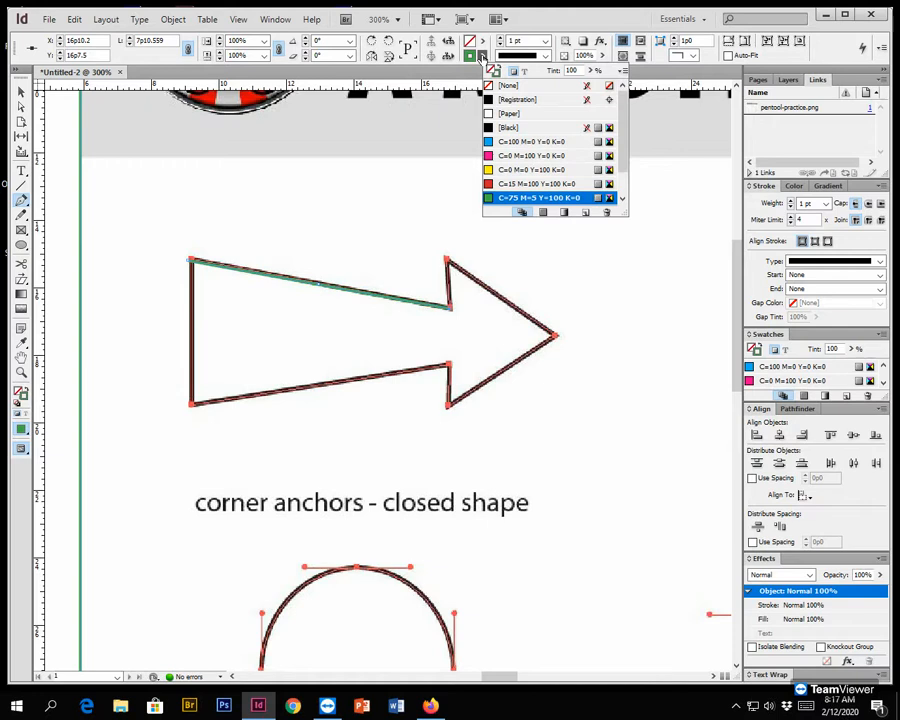
click(482, 57)
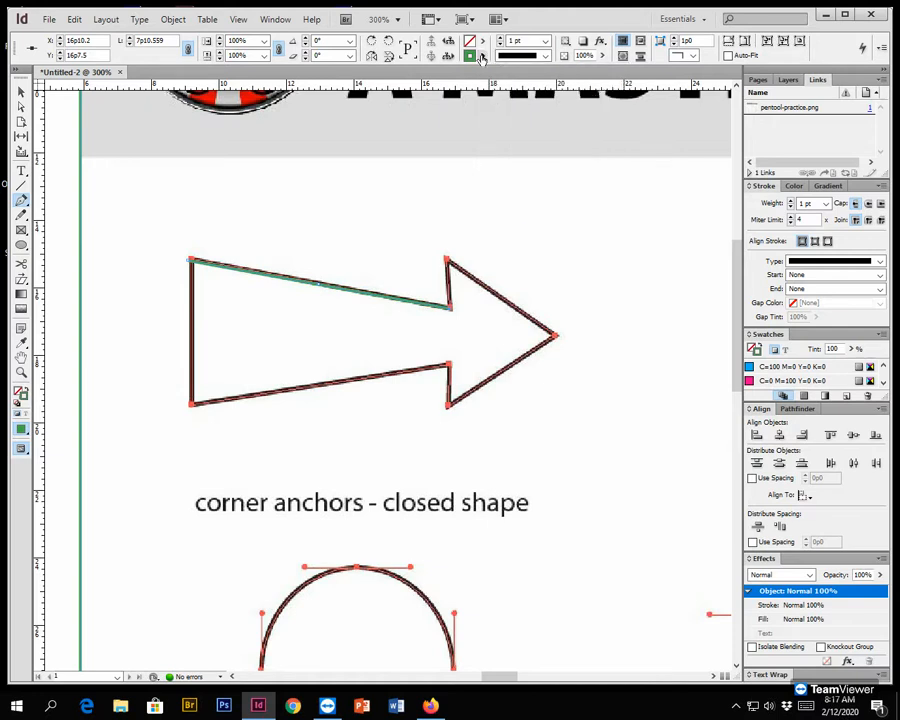
click(482, 42)
click(482, 42)
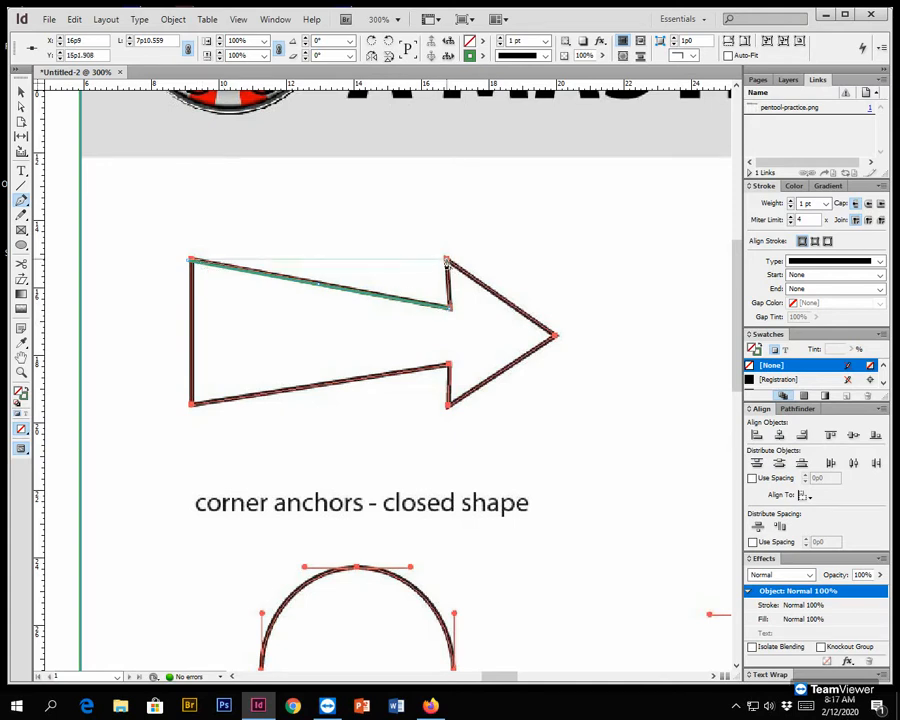
- Trace the arrow's remaining corners to its lower-left point with the Pen tool and fill the open path with yellow C=0 M=0 Y=100 K=0
click(555, 336)
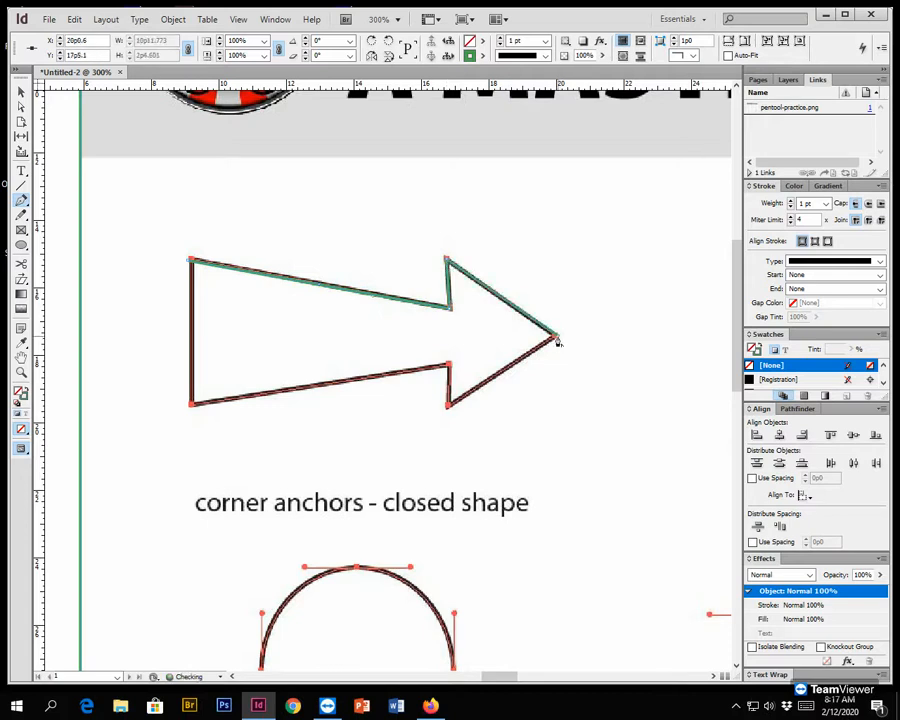
click(448, 405)
click(448, 365)
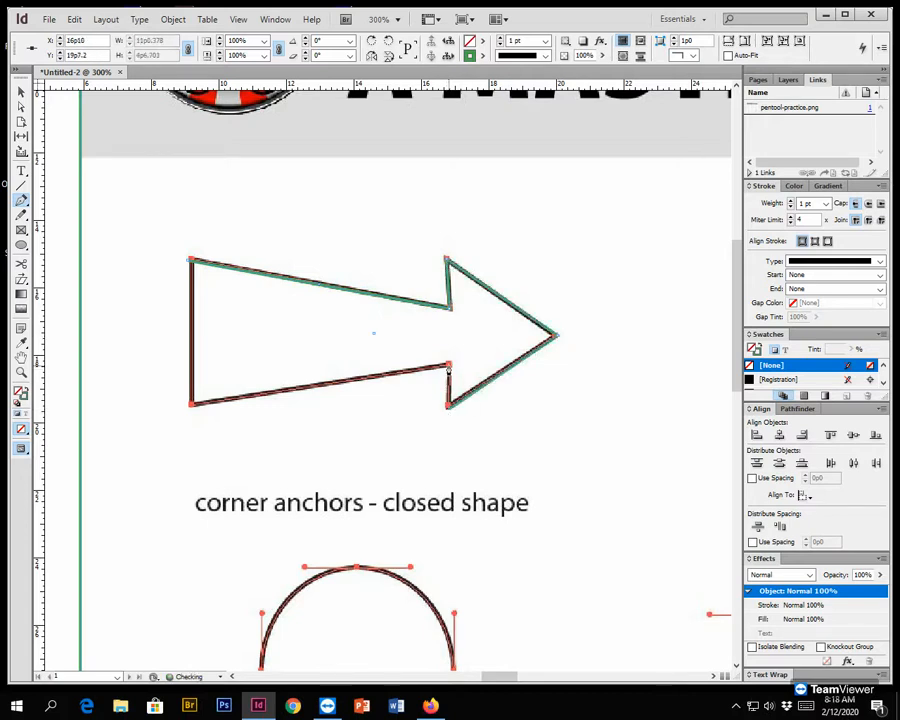
click(191, 405)
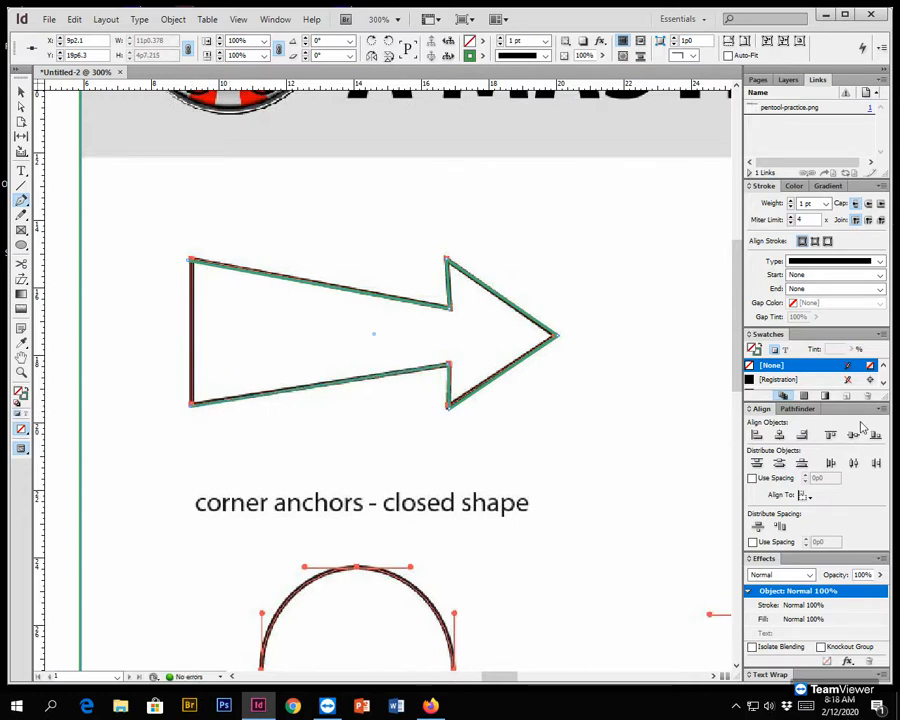
scroll(800, 364, down, 3)
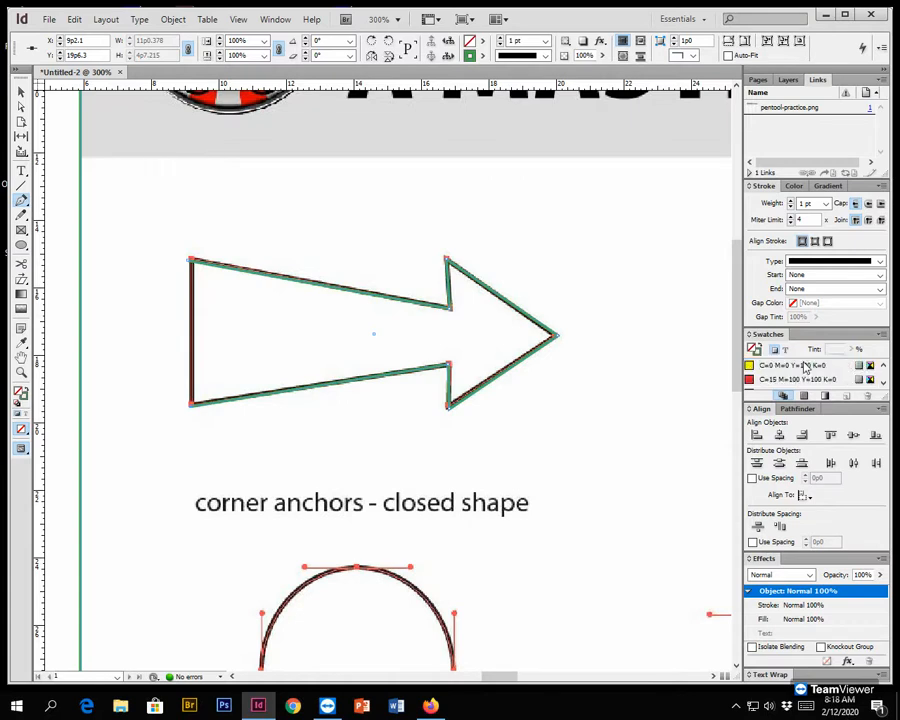
click(792, 366)
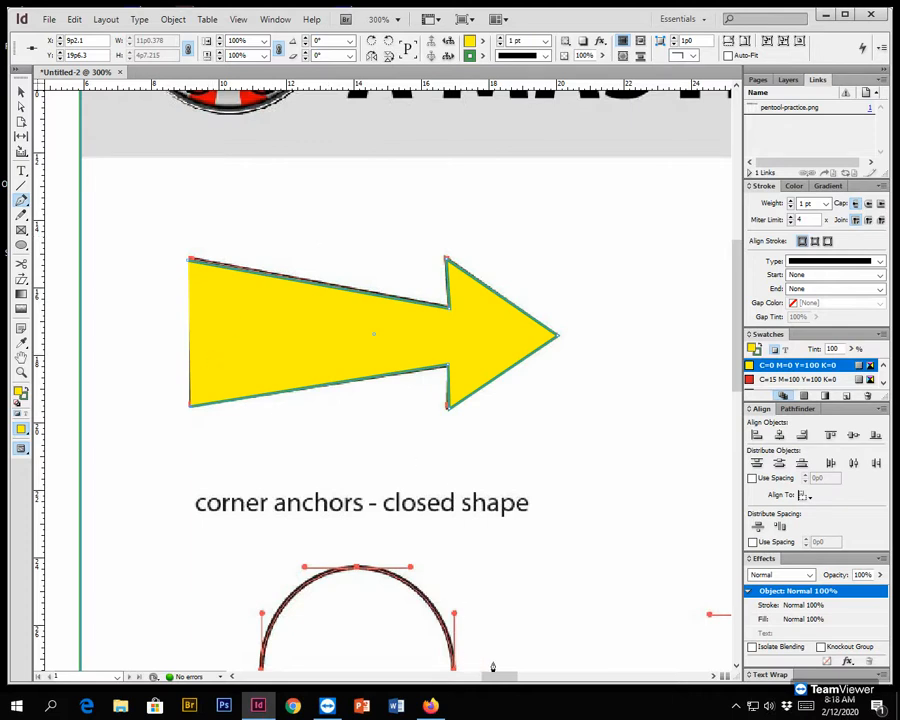
drag(497, 678, 517, 678)
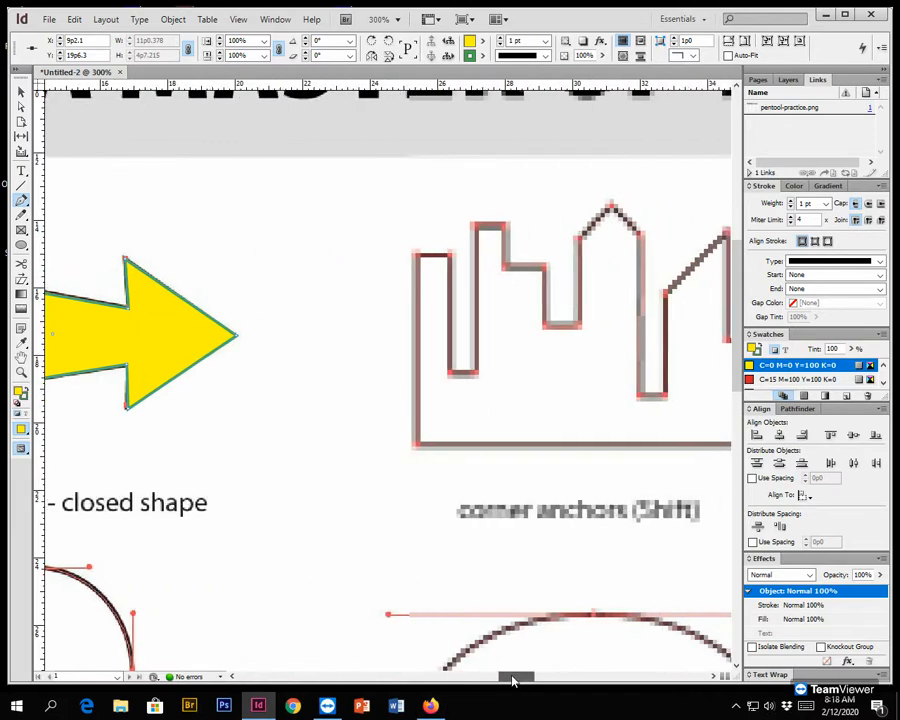
click(415, 444)
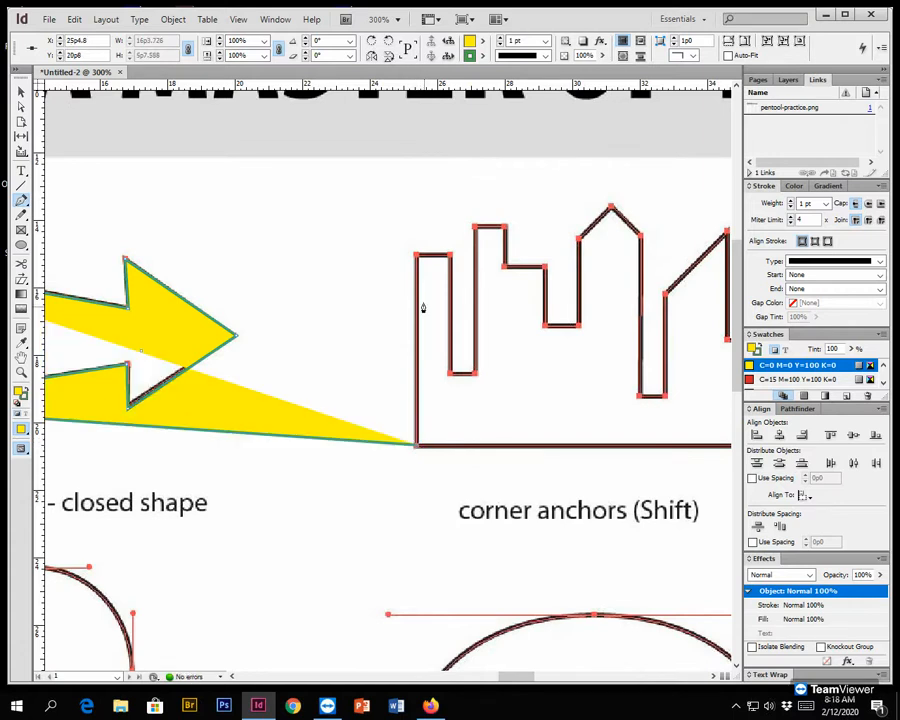
click(416, 257)
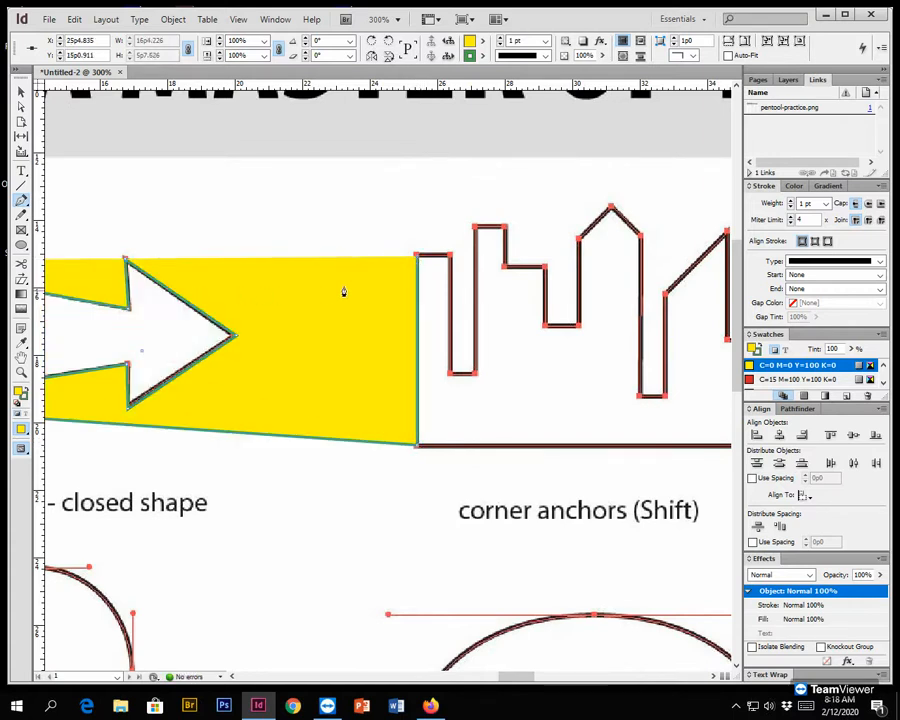
click(451, 256)
key(ctrl+z)
key(ctrl+z)
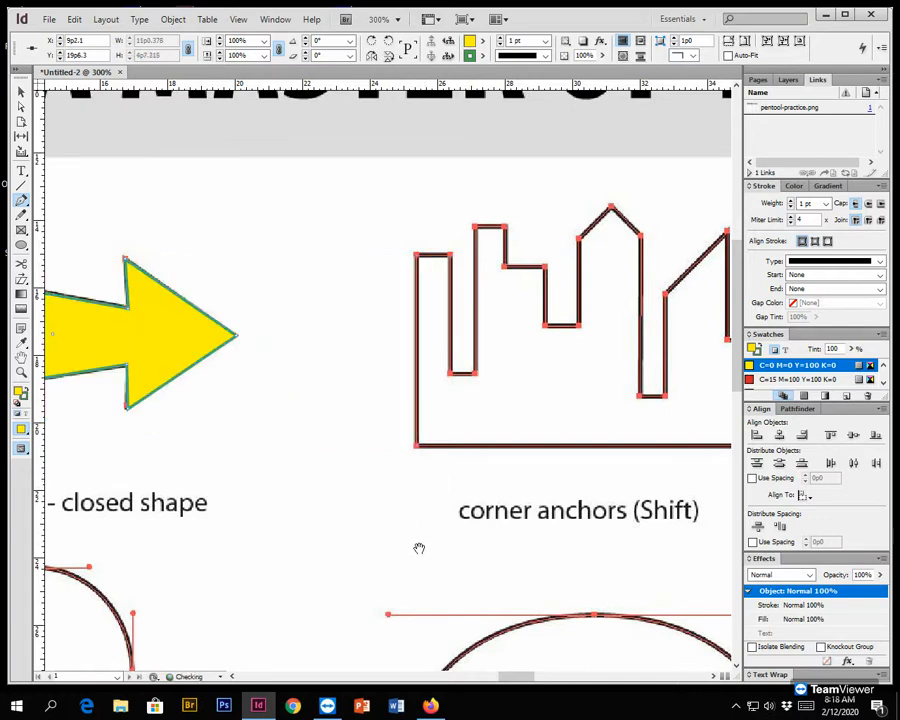
- Close the arrow path at its upper-left starting anchor and fill it with green C=75 M=5 Y=100 K=0
drag(516, 677, 500, 680)
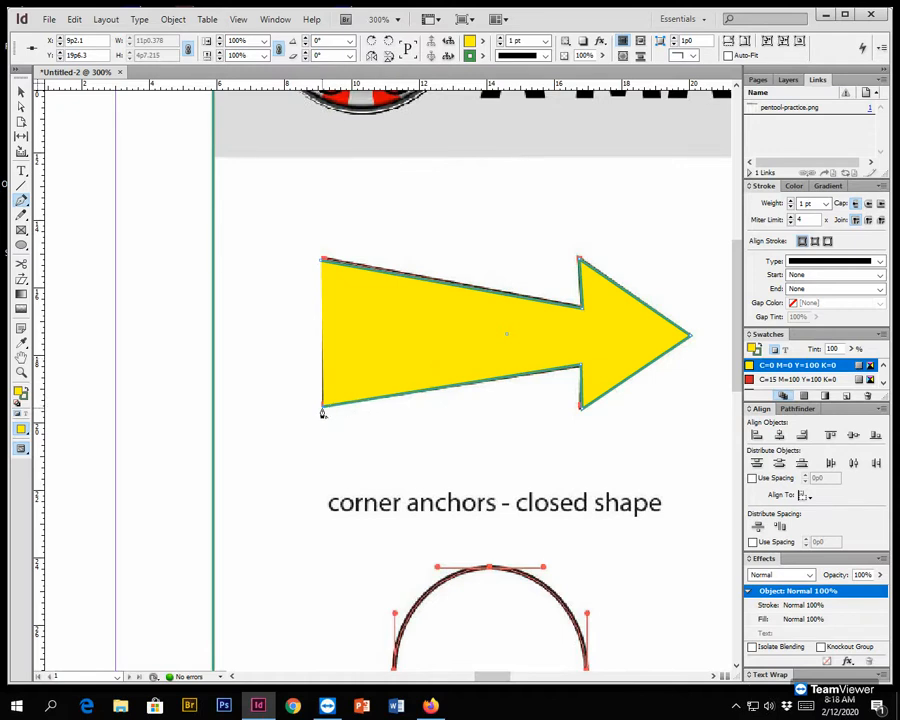
click(322, 263)
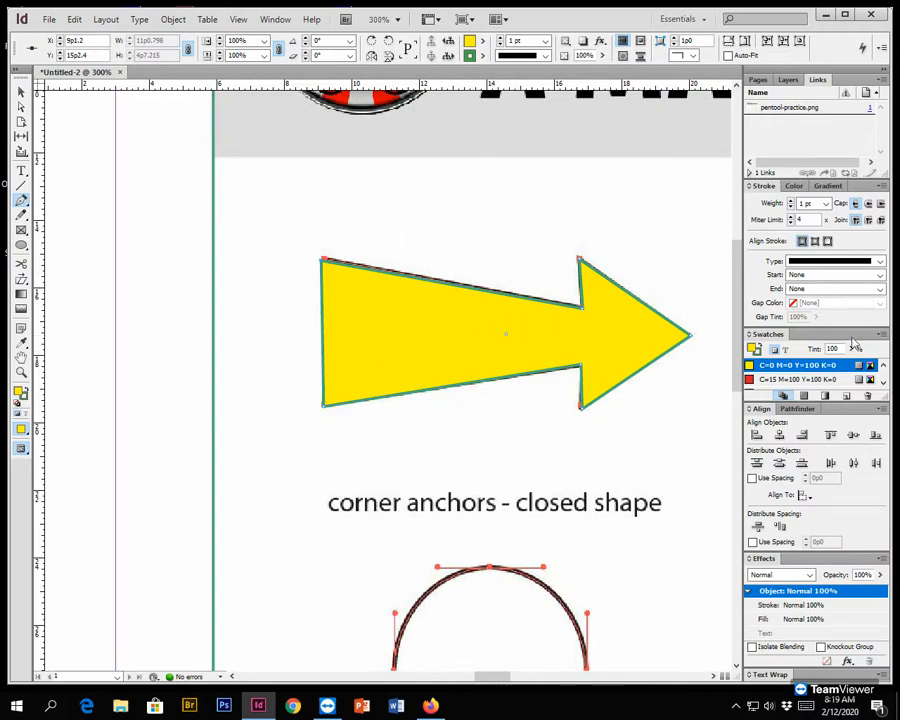
scroll(800, 375, up, 6)
scroll(785, 371, down, 3)
scroll(783, 370, down, 2)
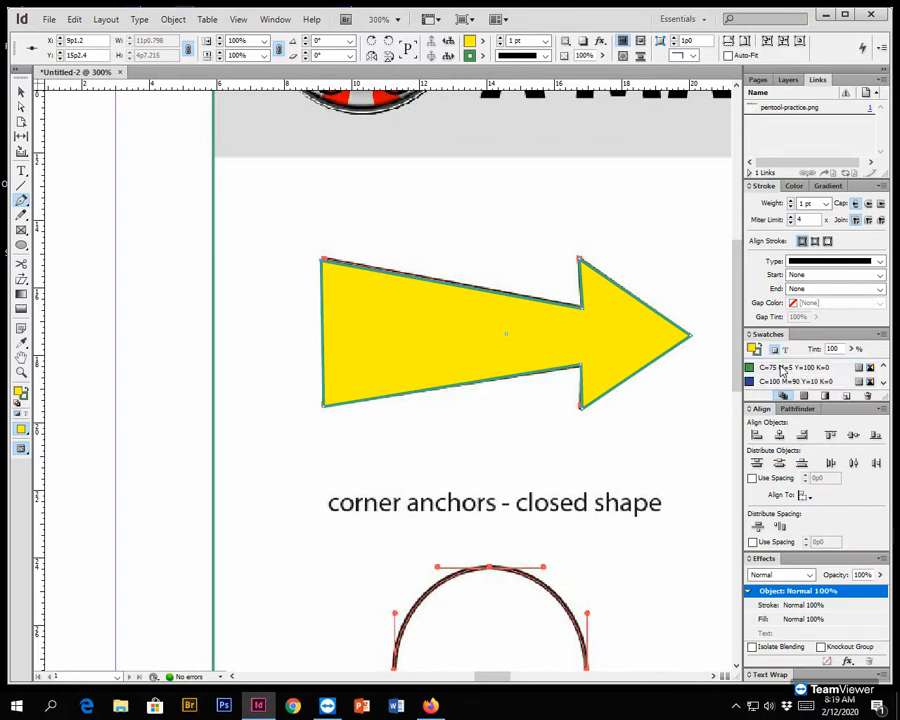
click(787, 367)
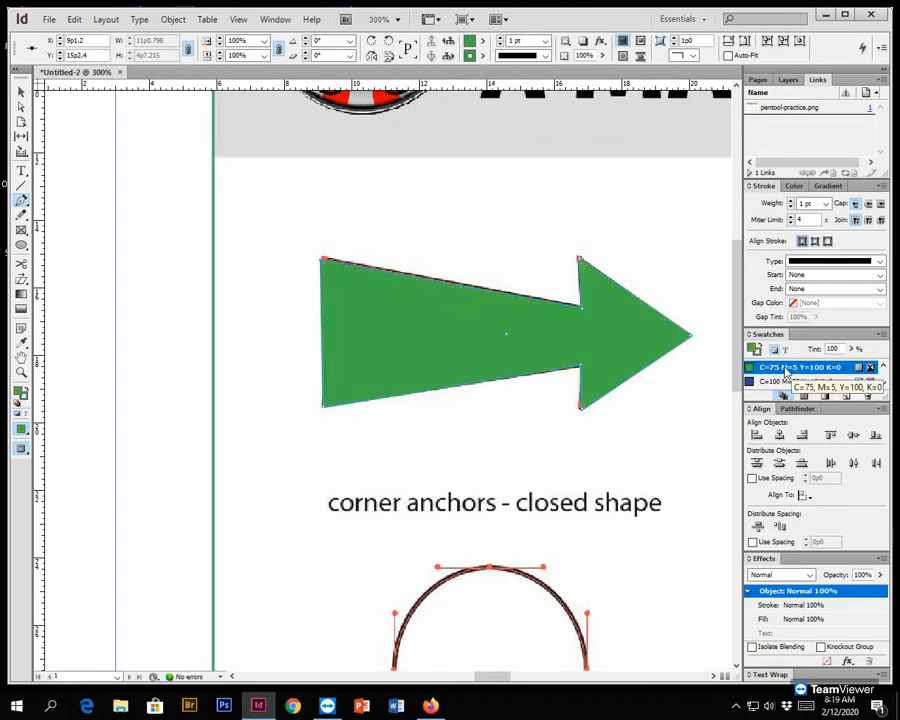
scroll(787, 370, up, 3)
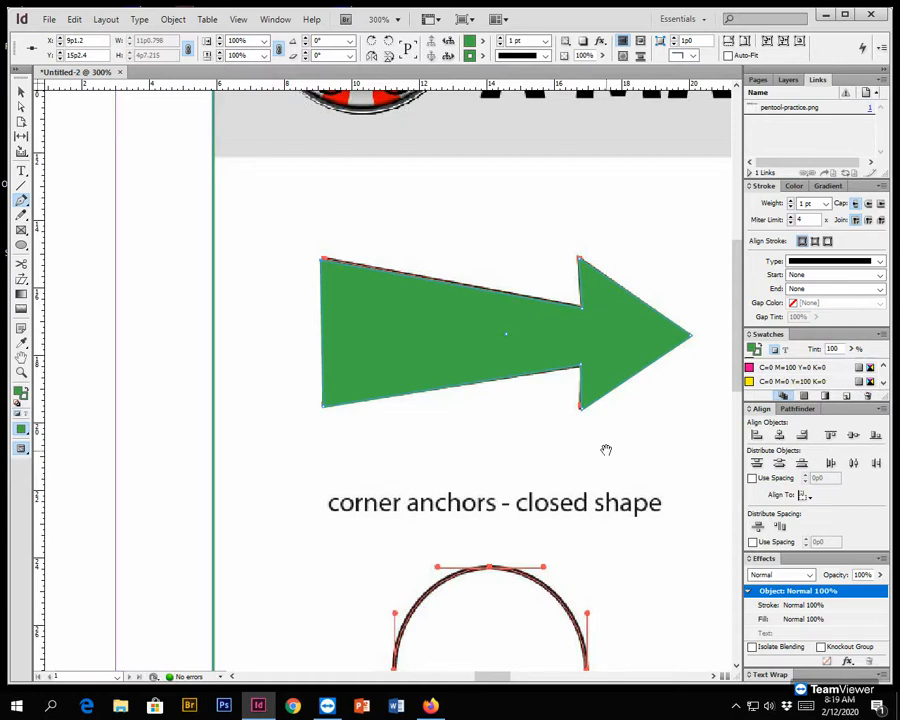
- Begin a new Pen tool path along the skyline's left wall, from its lower-left corner to its upper-left corner
scroll(606, 450, right, 10)
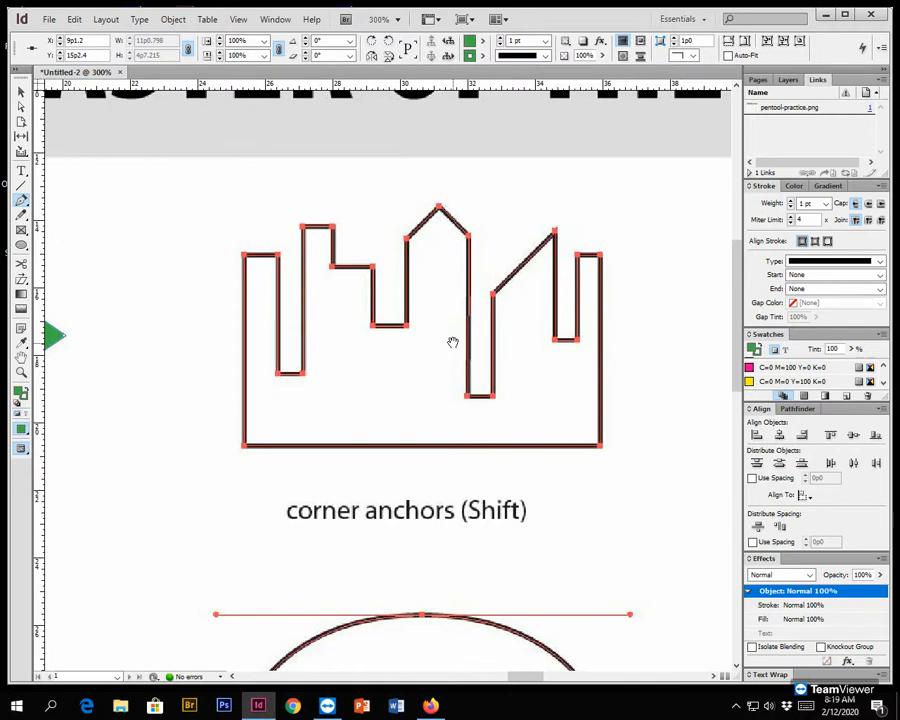
scroll(453, 342, left, 5)
scroll(453, 342, right, 3)
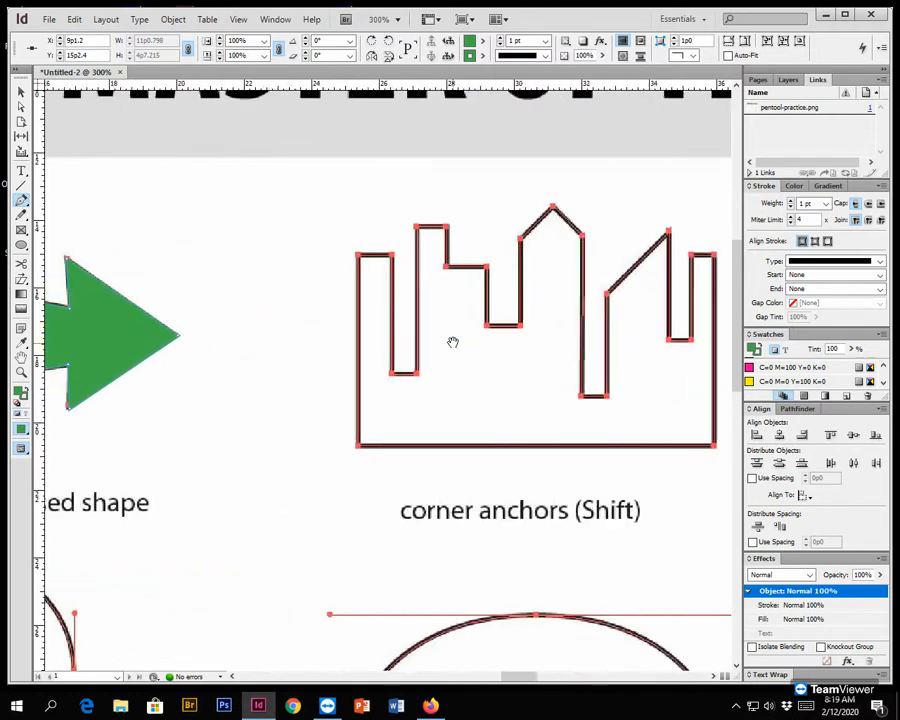
scroll(453, 342, right, 10)
scroll(453, 342, right, 4)
scroll(453, 342, left, 9)
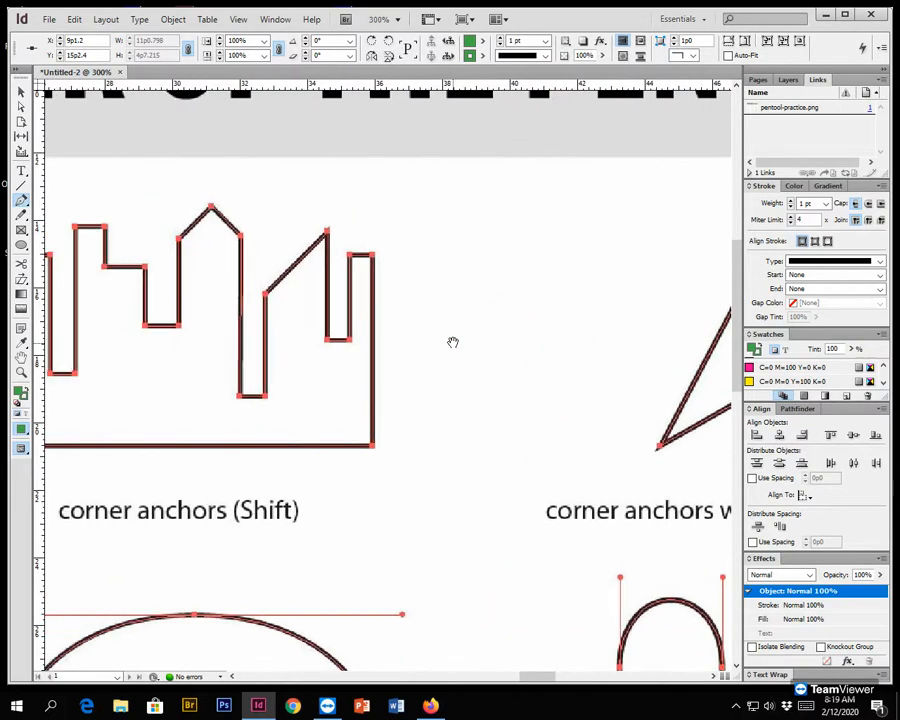
scroll(453, 342, left, 5)
scroll(453, 342, right, 3)
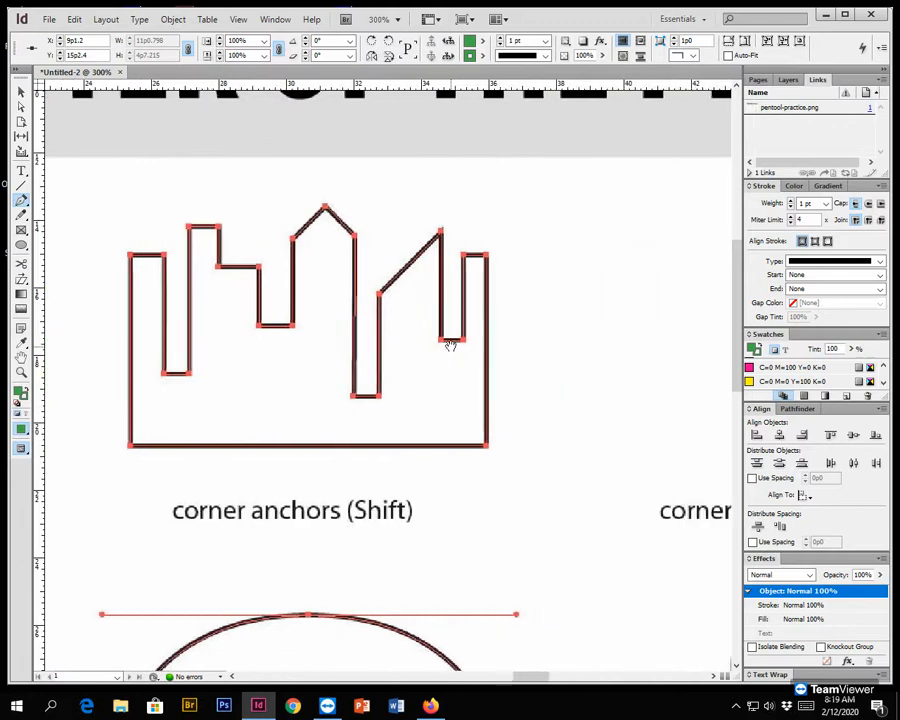
scroll(449, 344, left, 2)
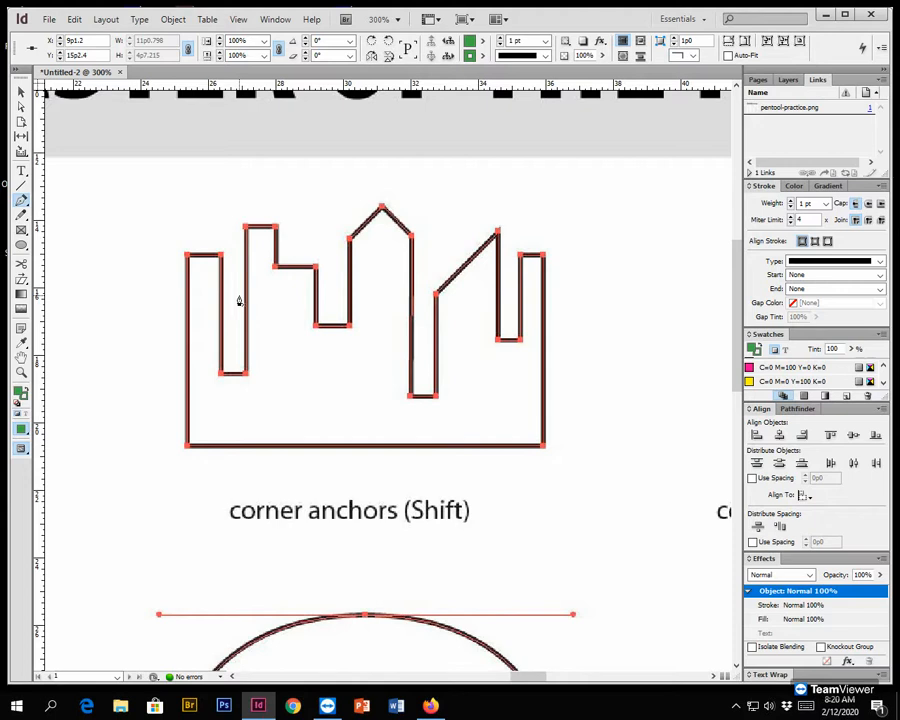
click(187, 447)
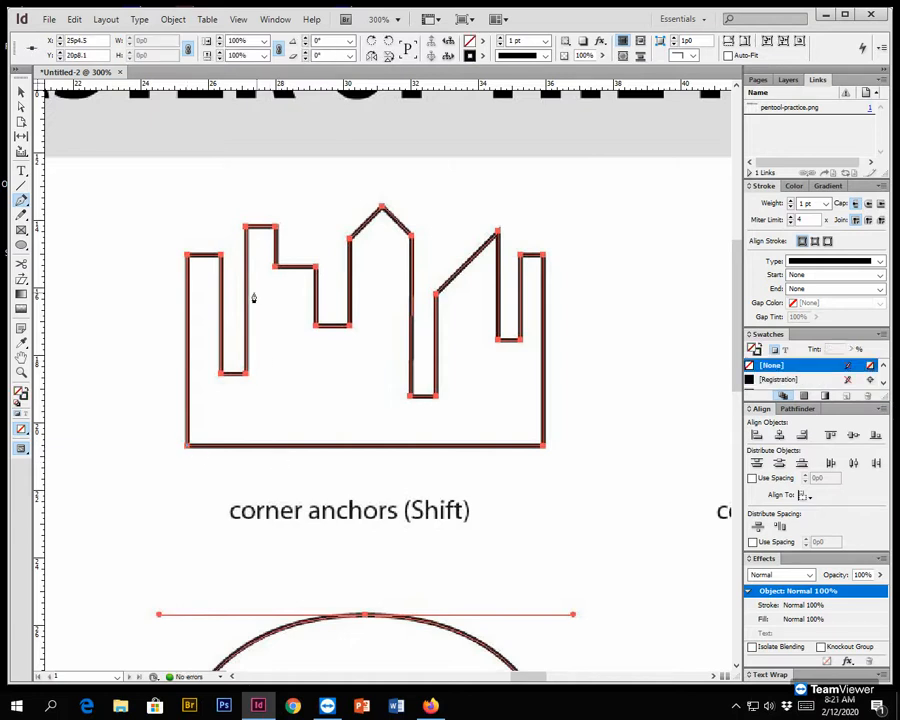
click(187, 256)
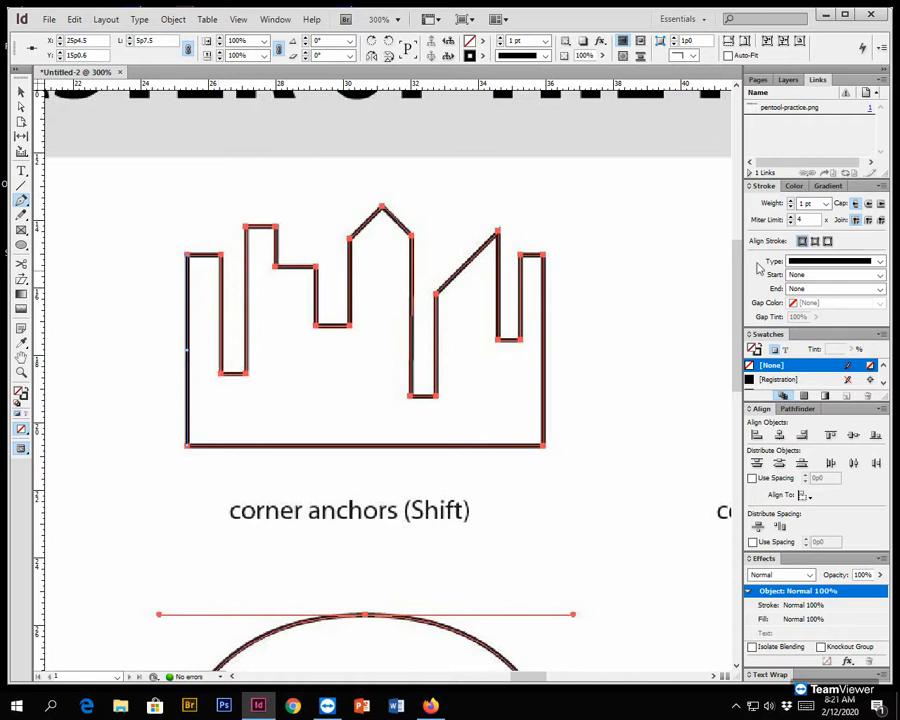
- Set the skyline path's stroke colour to green C=75 M=5 Y=100 K=0
click(757, 351)
scroll(808, 367, down, 3)
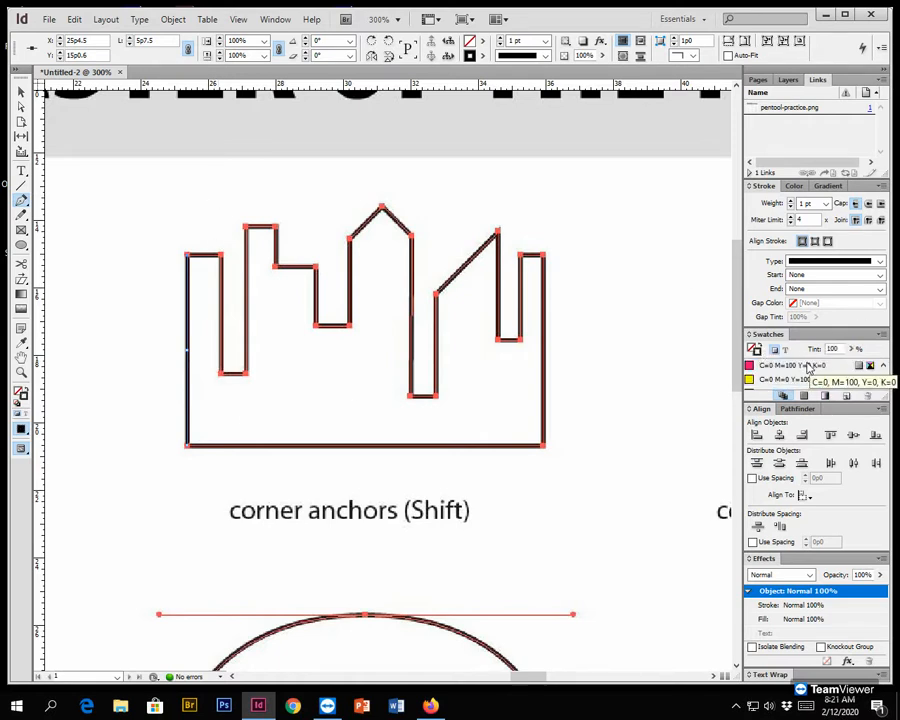
click(802, 367)
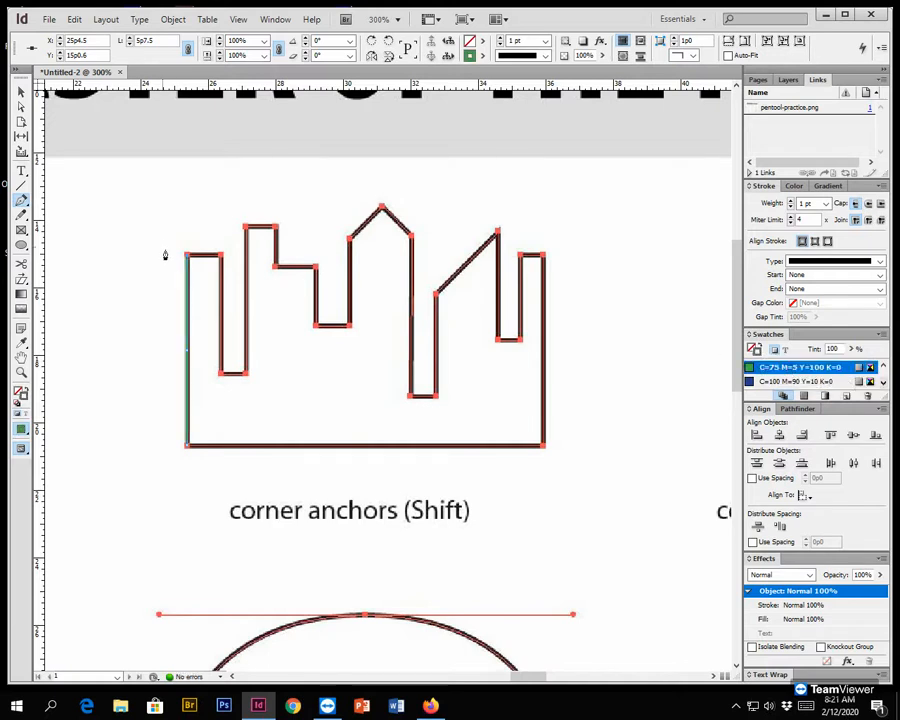
- Continue the skyline path across the first tower, through the deep gap, and over the second tower to the ledge's inner corner
click(221, 257)
click(246, 375)
click(246, 228)
click(275, 228)
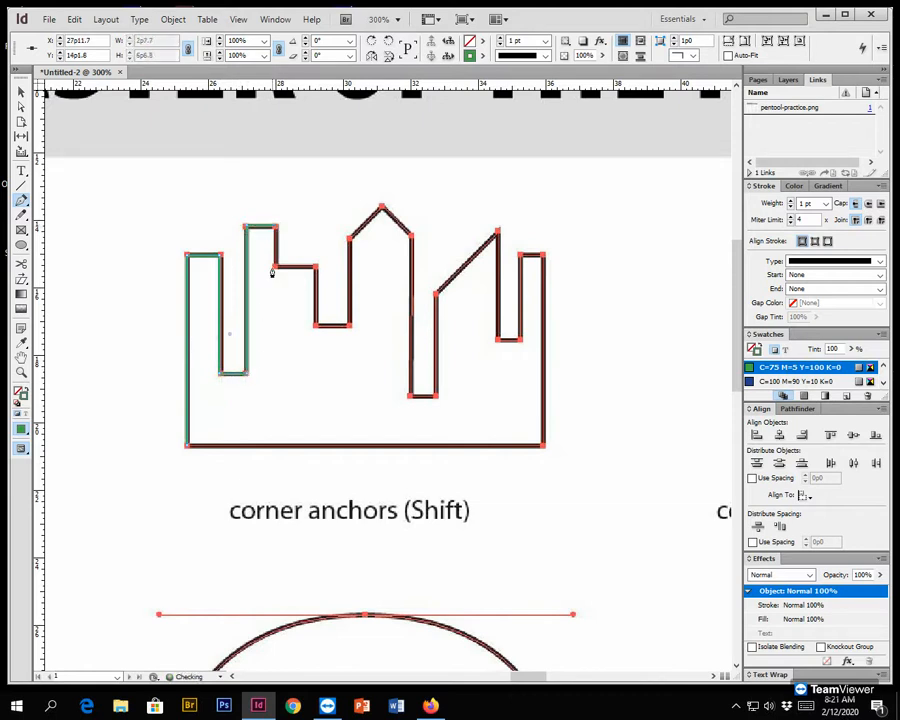
click(275, 267)
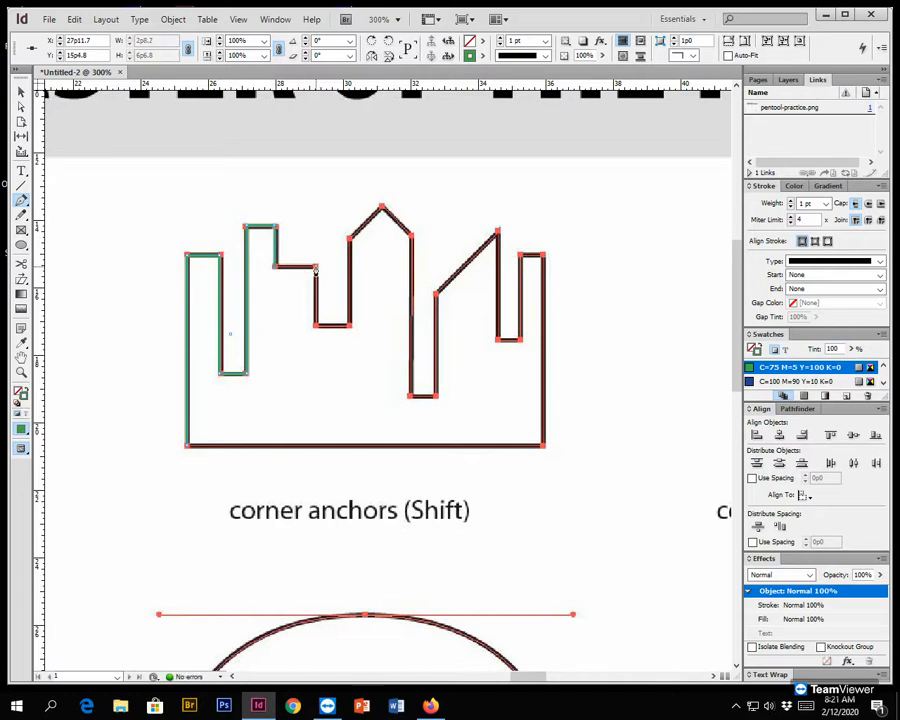
- Trace the ledge and the following gap with straight constrained segments, ending at the left eave of the pointed roof
click(316, 259)
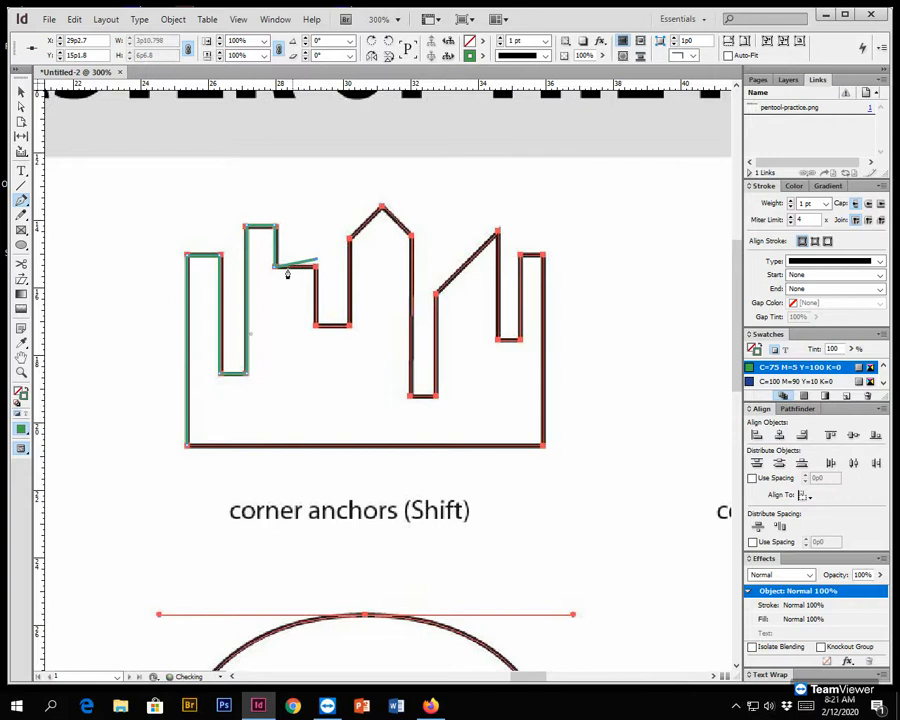
key(ctrl+z)
shift+click(316, 268)
shift+click(316, 328)
shift+click(350, 327)
shift+click(351, 240)
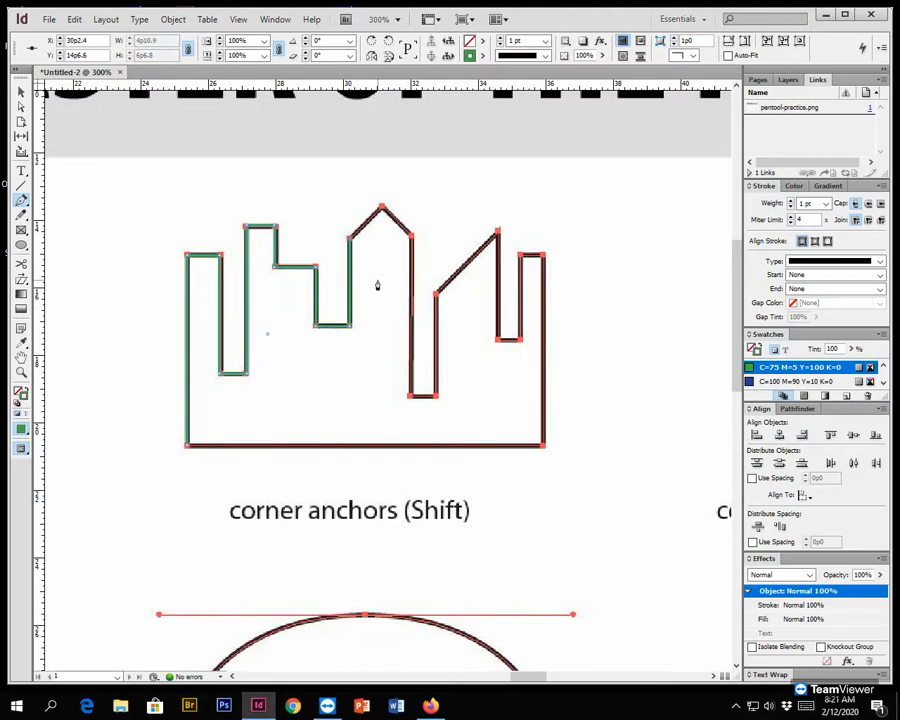
- Trace the pointed roof from its left eave over the peak to its right eave
shift+click(381, 210)
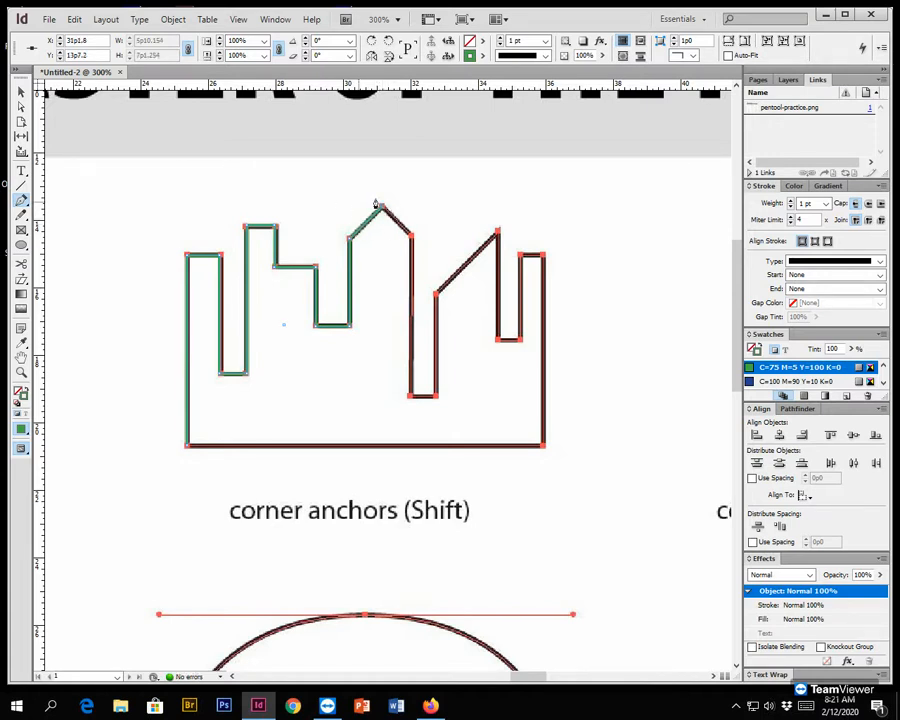
shift+click(426, 226)
key(ctrl+z)
click(409, 237)
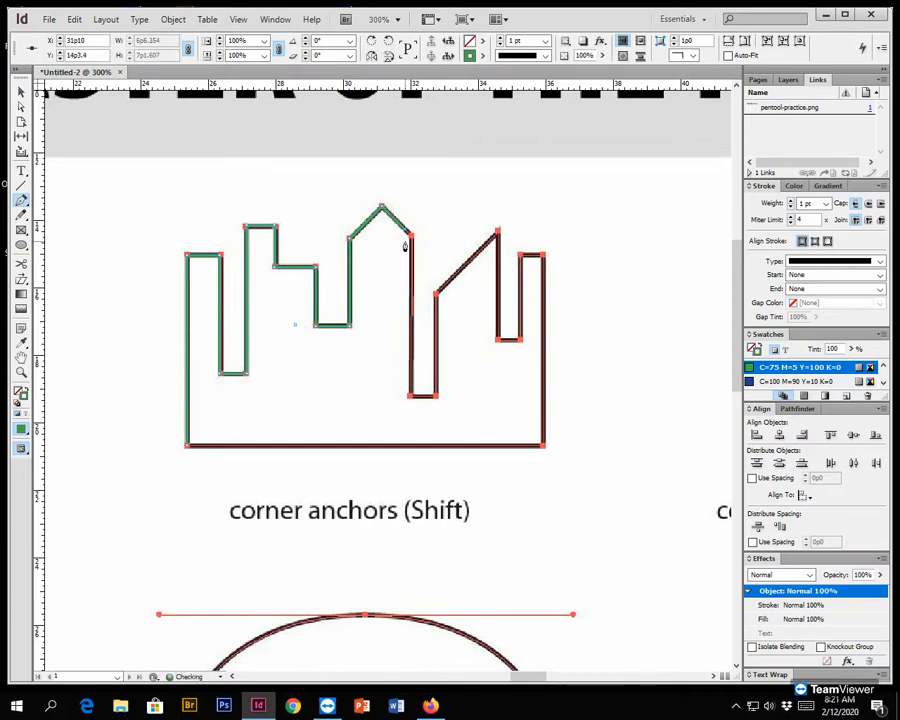
- Redo the anchor at the pointed roof's right eave and trace the deep gap and slanted roof up to its peak
key(ctrl+z)
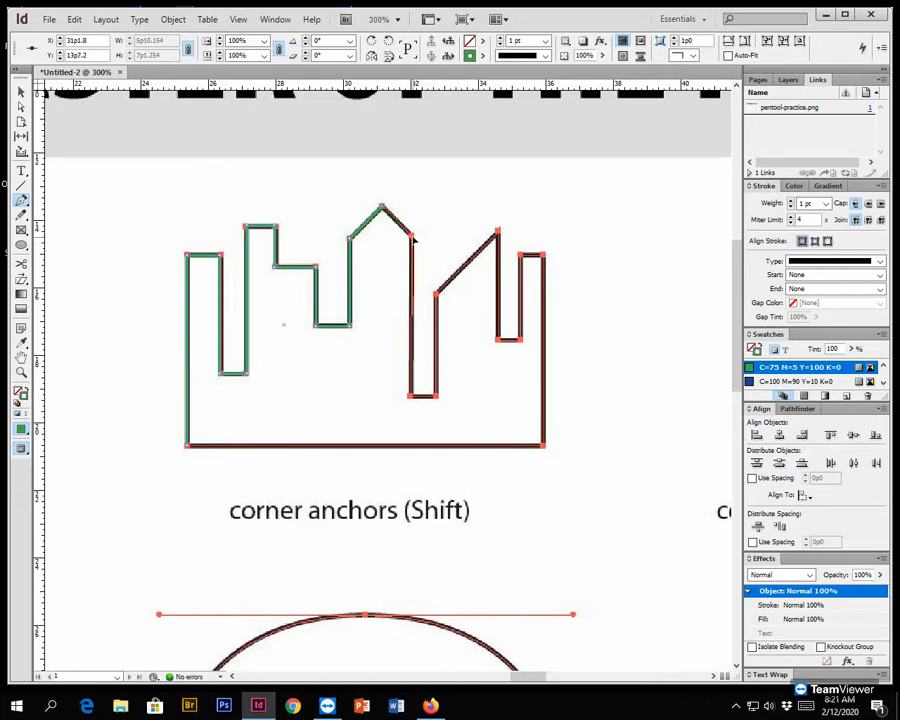
click(411, 237)
click(409, 398)
click(436, 398)
click(436, 295)
click(497, 231)
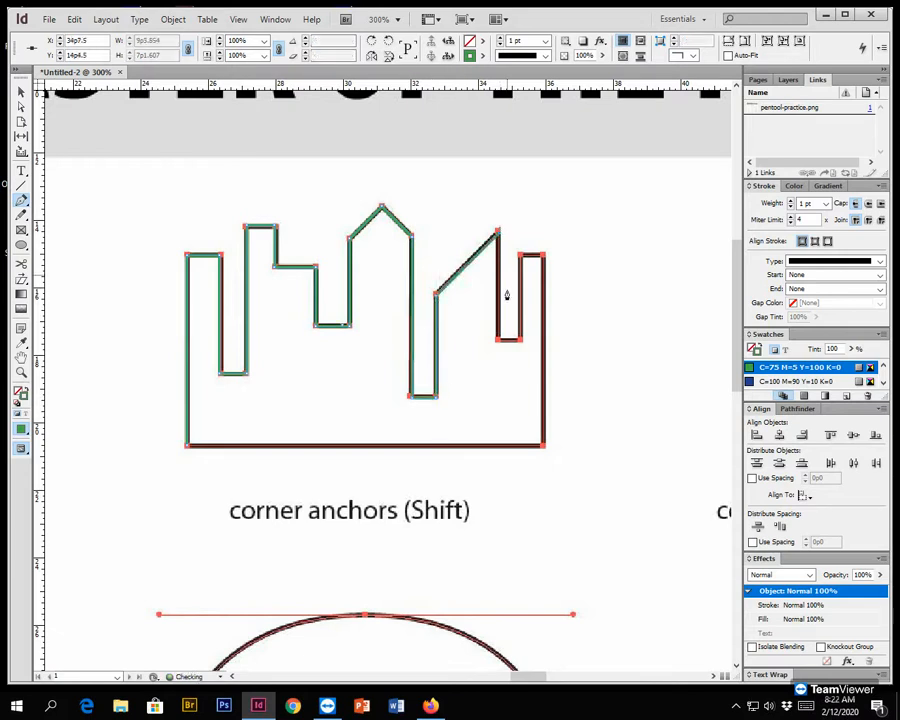
- Trace the narrow gap after the slanted roof and the last tower's top to its right corner
click(497, 340)
click(520, 340)
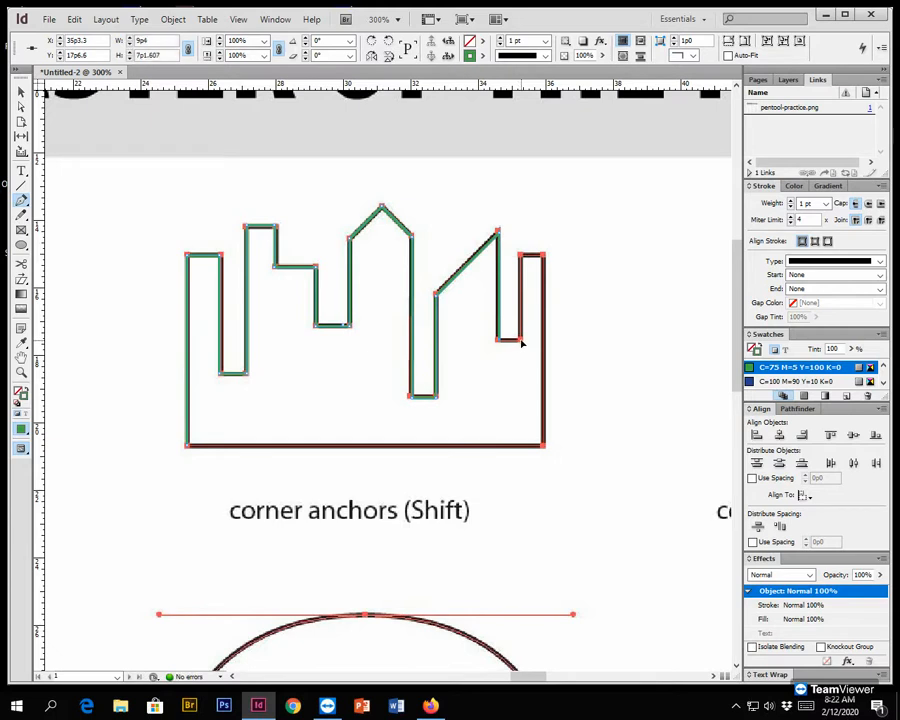
click(520, 256)
click(543, 256)
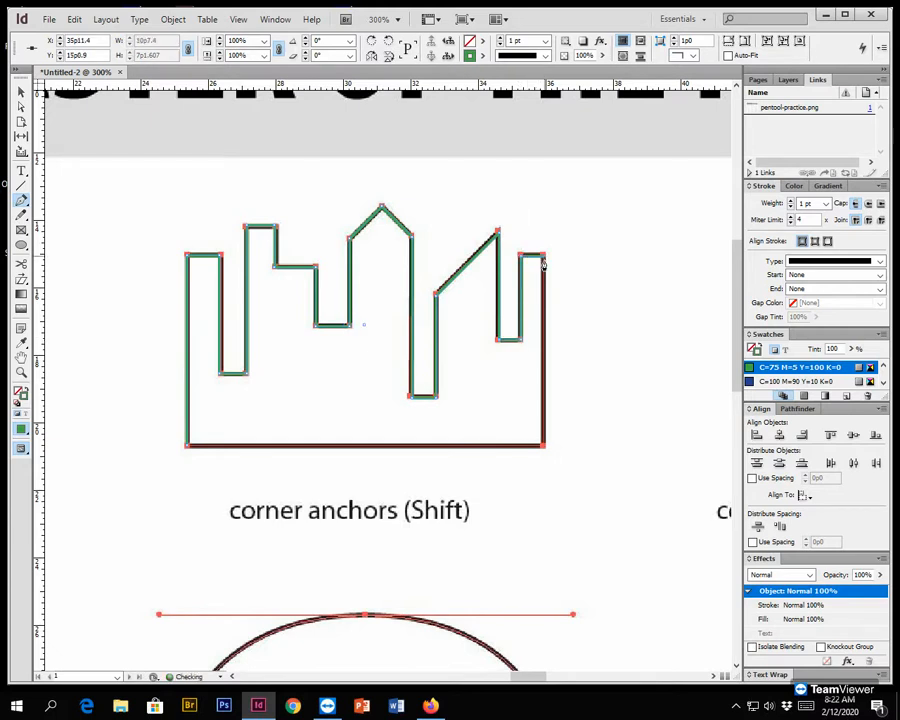
- Extend the skyline straight down past the base line's right end, then close the path at its lower-left starting corner
click(544, 445)
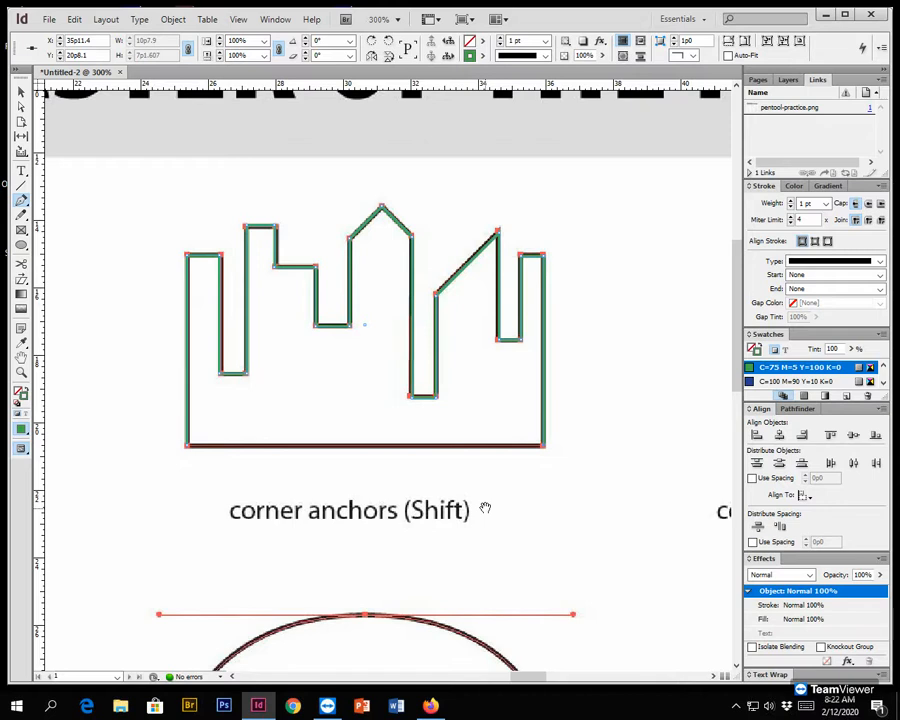
key(ctrl+z)
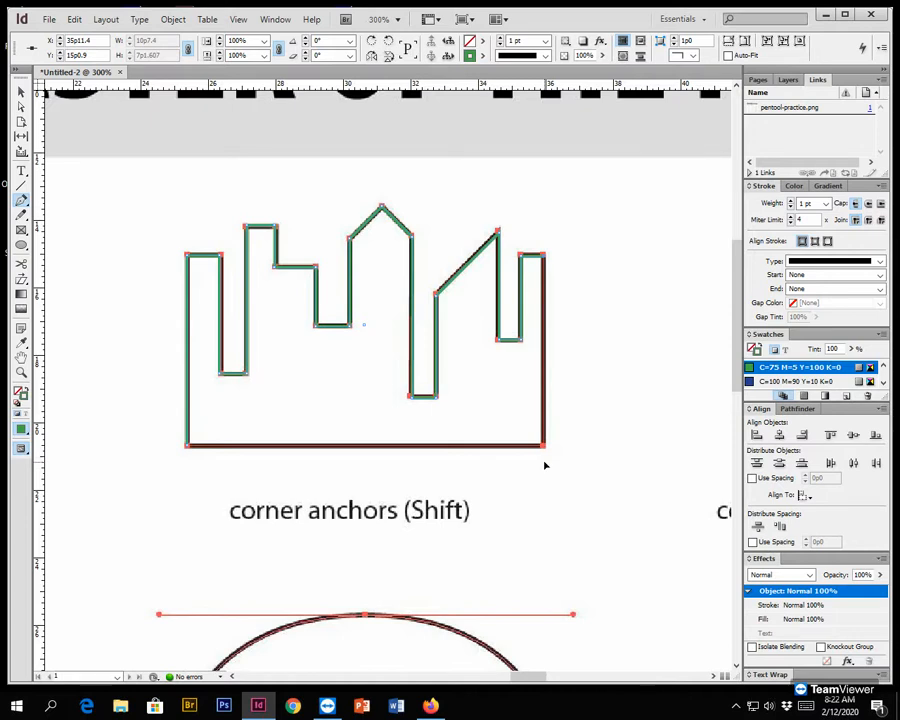
shift+click(543, 462)
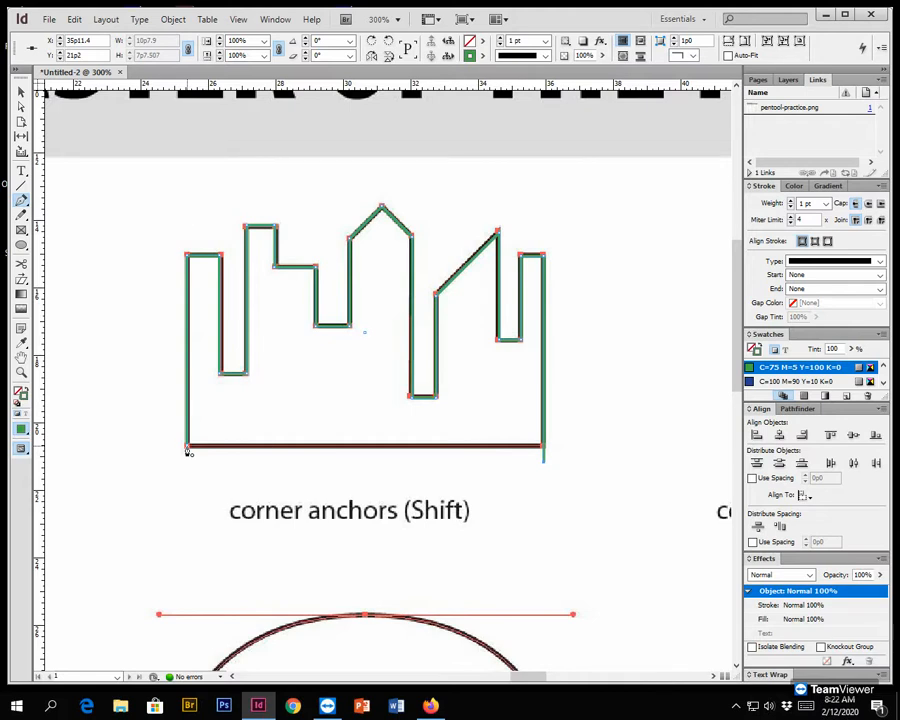
click(187, 448)
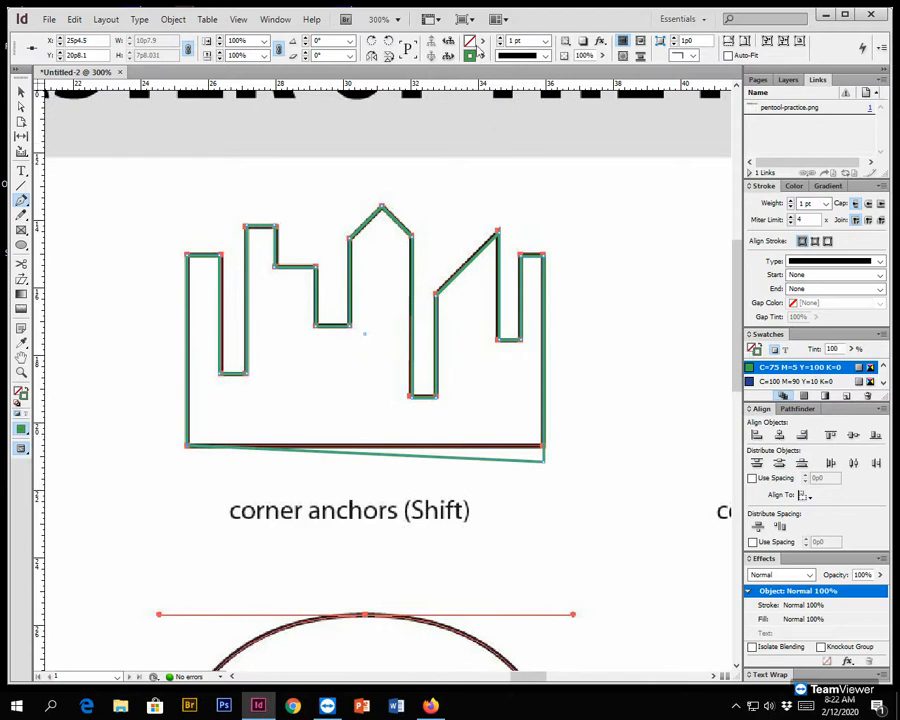
- Fill the closed skyline shape with red C=15 M=100 Y=100 K=0
click(482, 42)
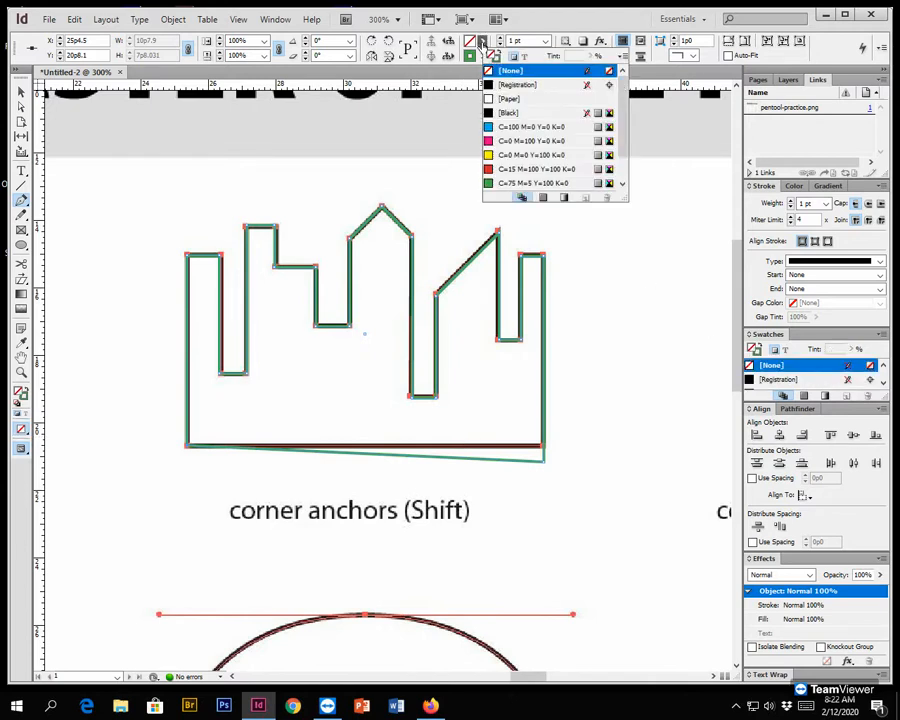
click(522, 170)
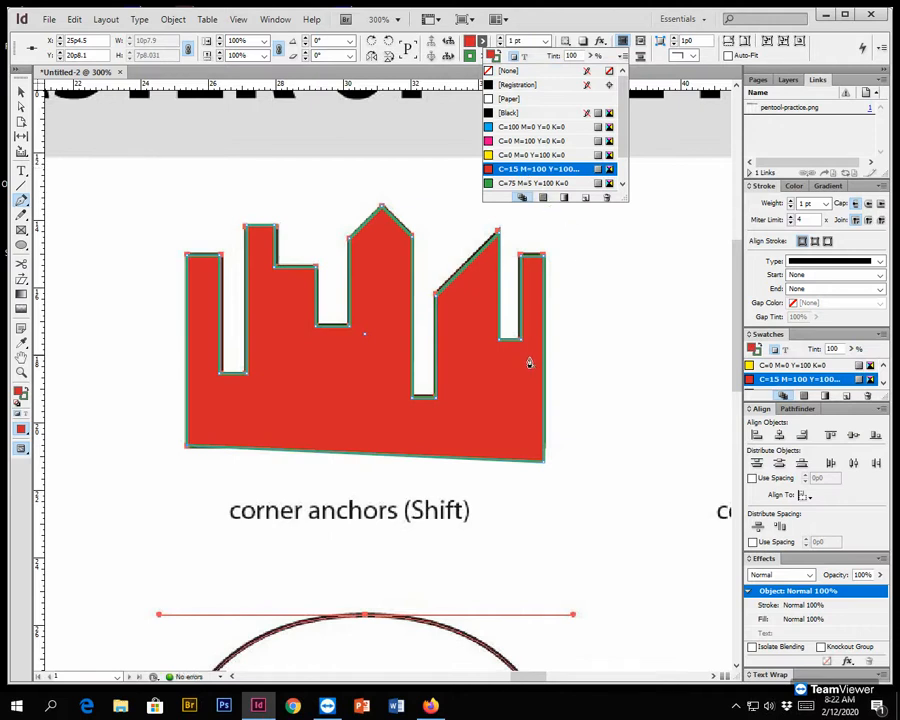
click(478, 41)
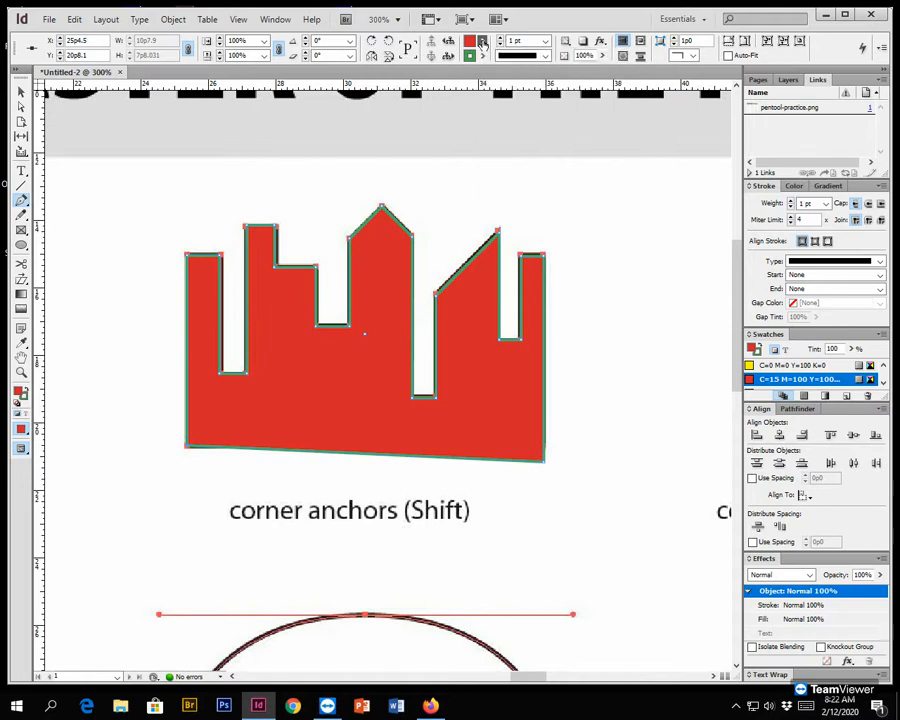
- With Direct Selection, nudge the skyline's lower-right anchor up to Y 20p8.524 to level the base
click(22, 110)
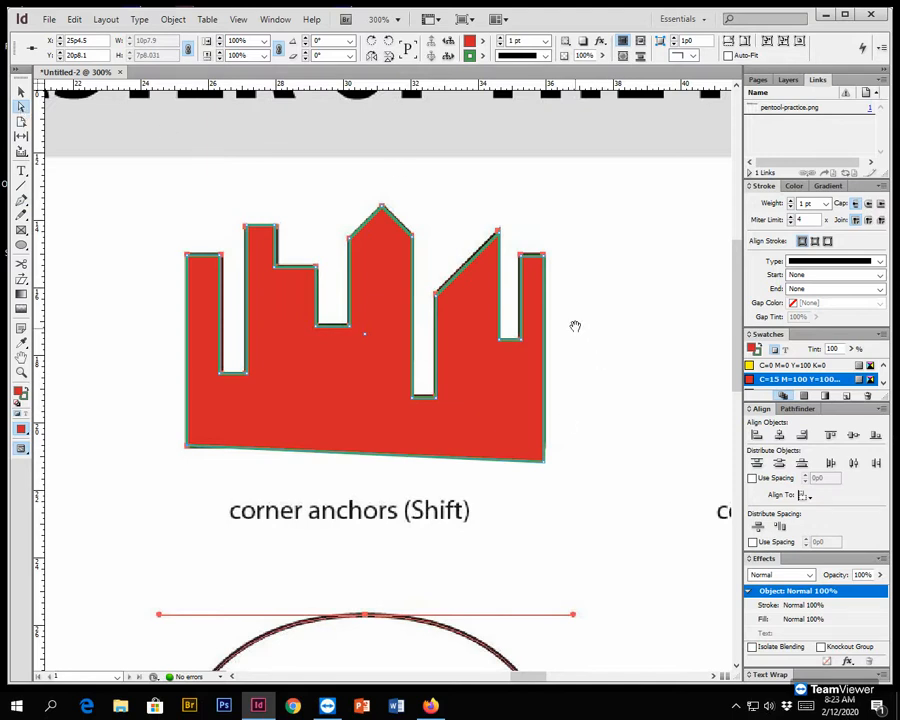
click(437, 296)
click(502, 342)
click(521, 344)
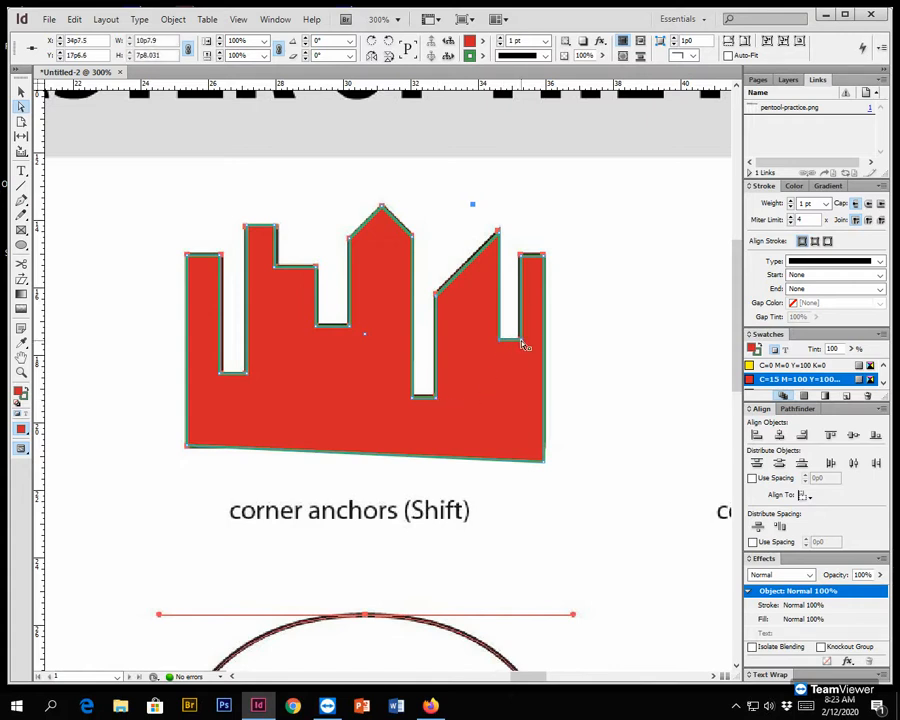
click(545, 464)
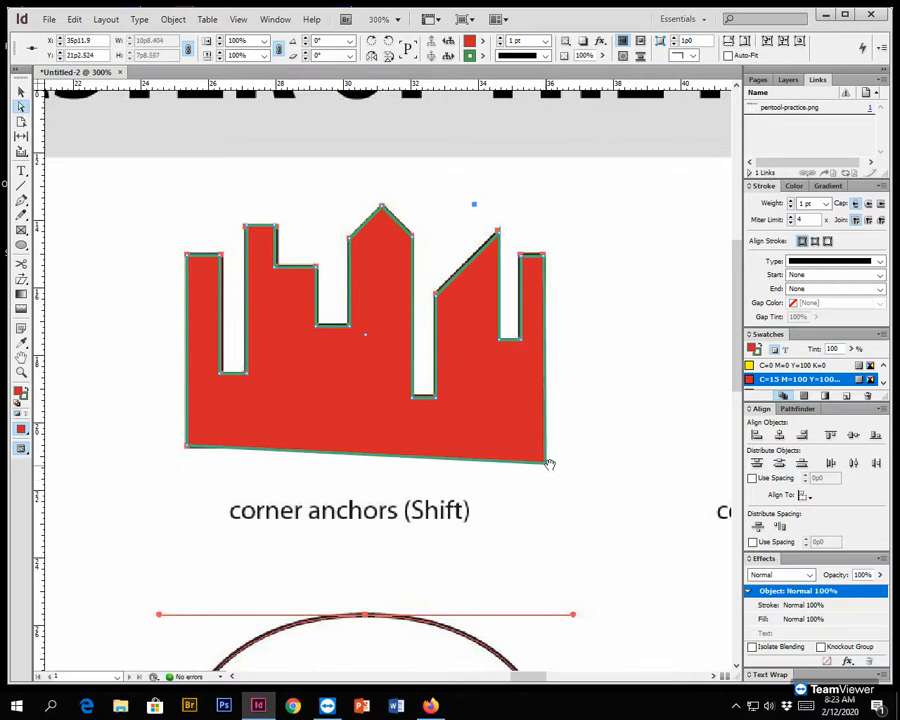
scroll(545, 472, up, 5)
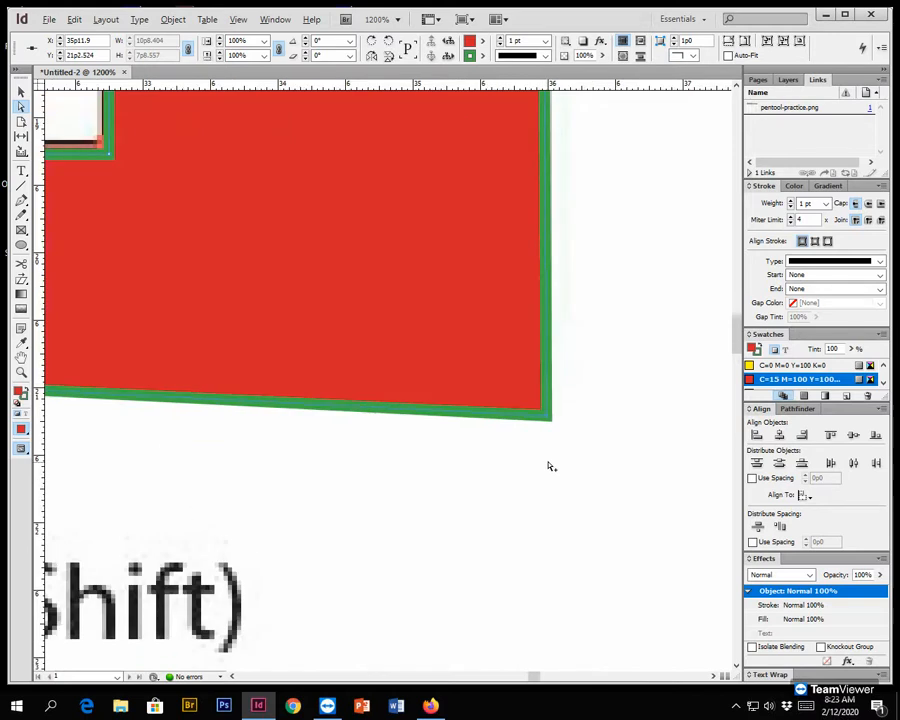
scroll(559, 429, down, 5)
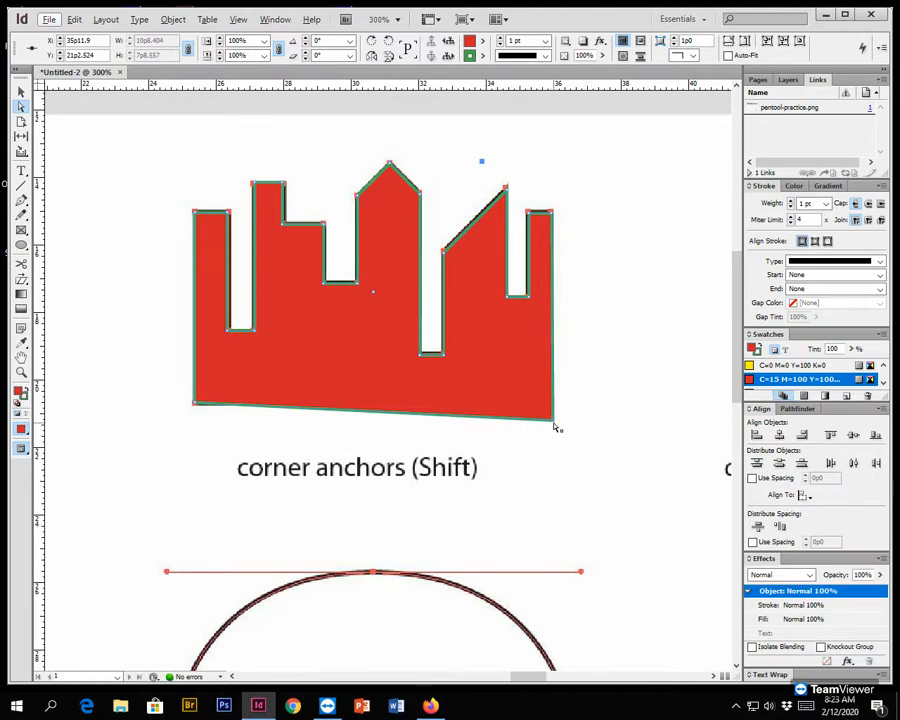
mouse_move(556, 426)
mouse_down()
mouse_move(569, 408)
mouse_move(583, 408)
mouse_move(538, 400)
mouse_move(556, 405)
mouse_move(554, 420)
mouse_up()
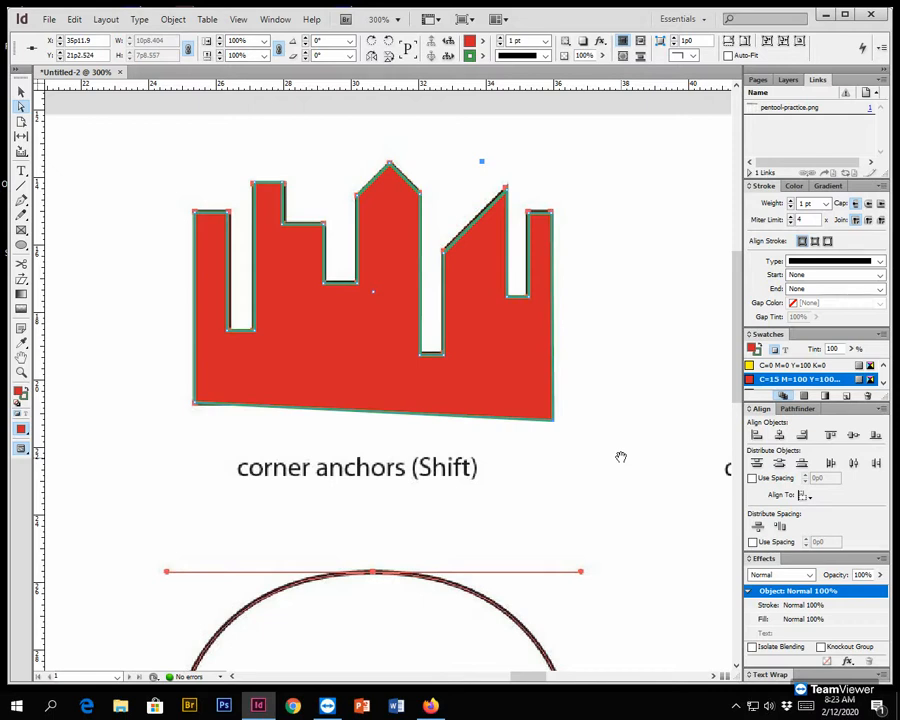
key(ctrl+z)
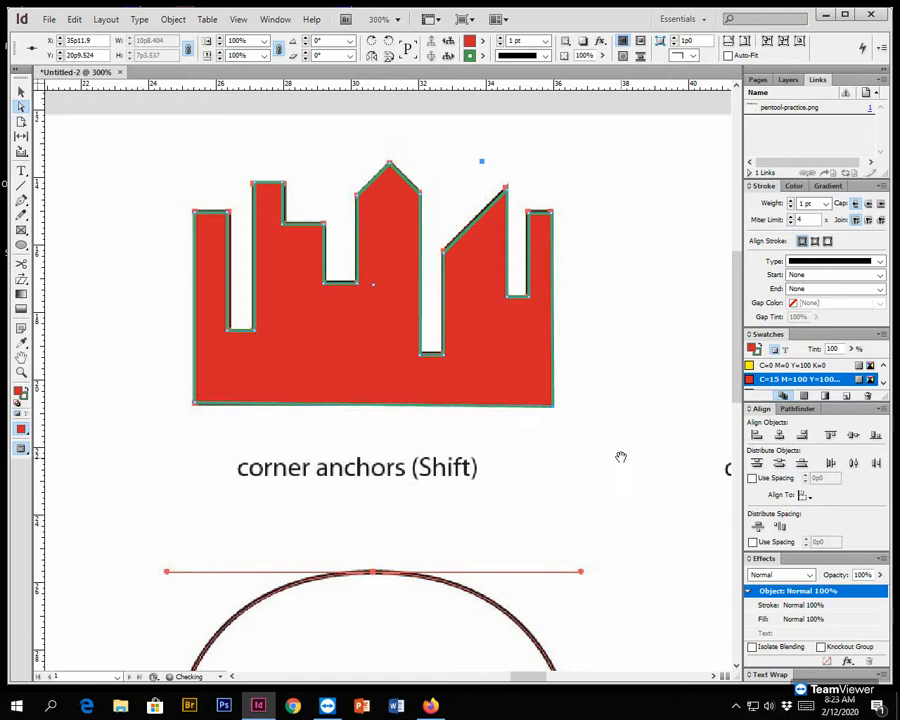
key(Down)
key(Down)
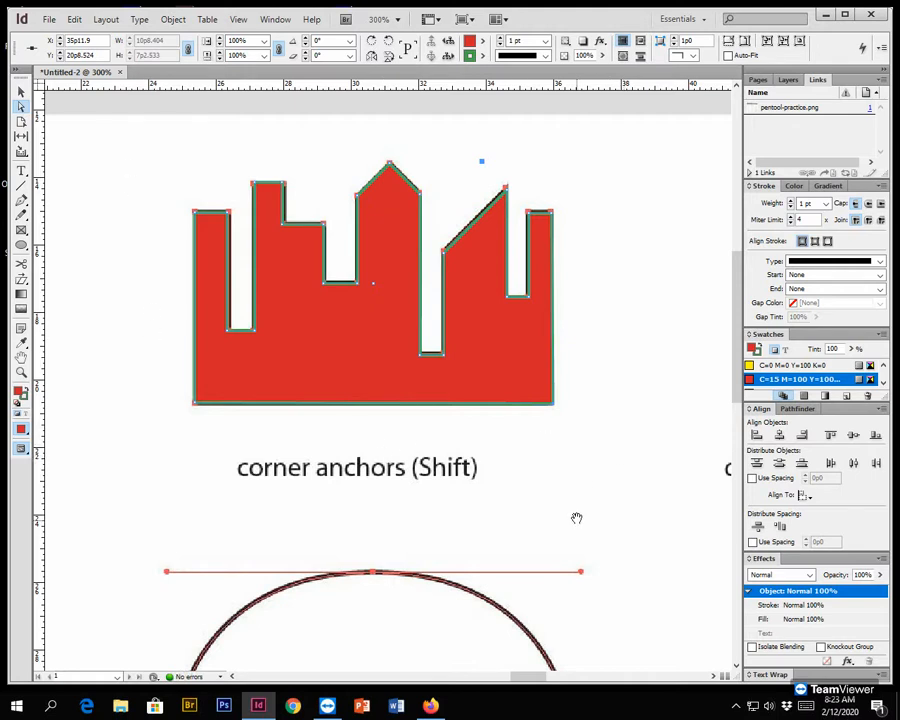
- Start tracing the smart-guides arrowhead with the Pen tool, from its lower-left corner over the tip to the lower-right corner
scroll(576, 519, right, 10)
key(p)
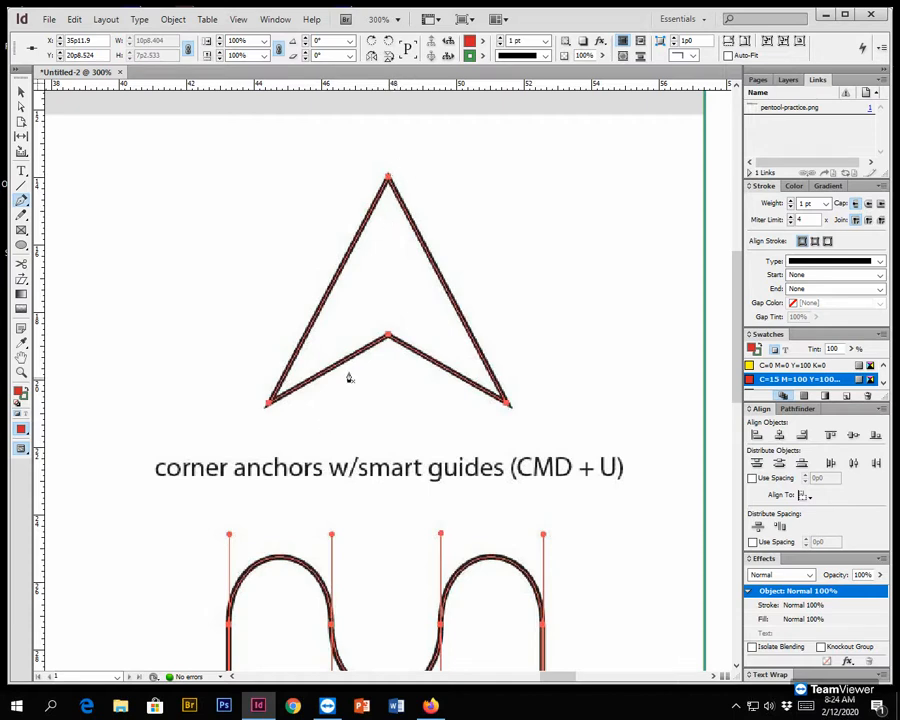
click(268, 406)
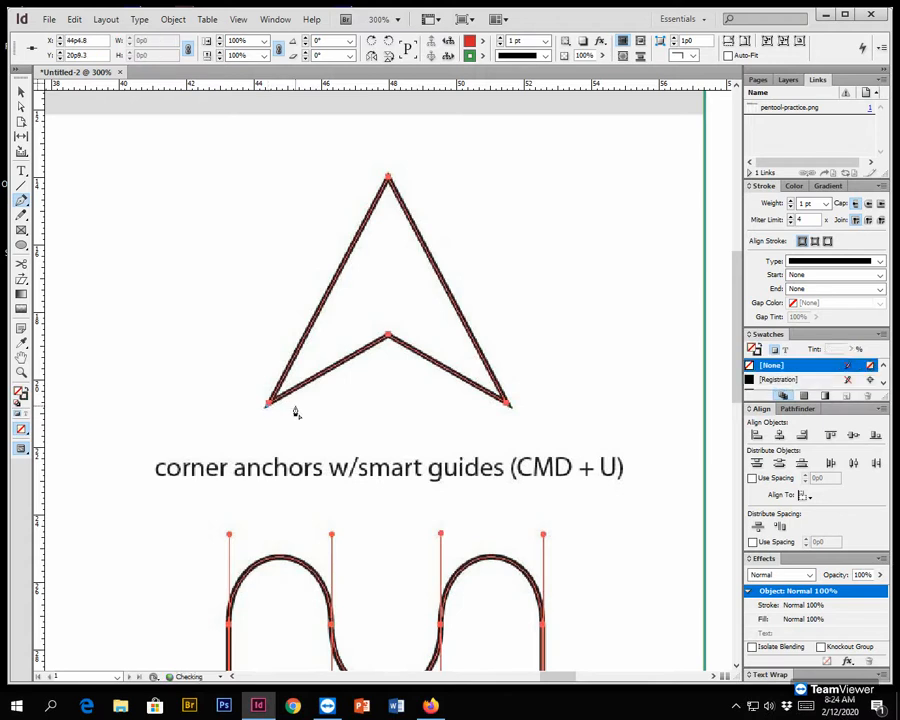
click(508, 405)
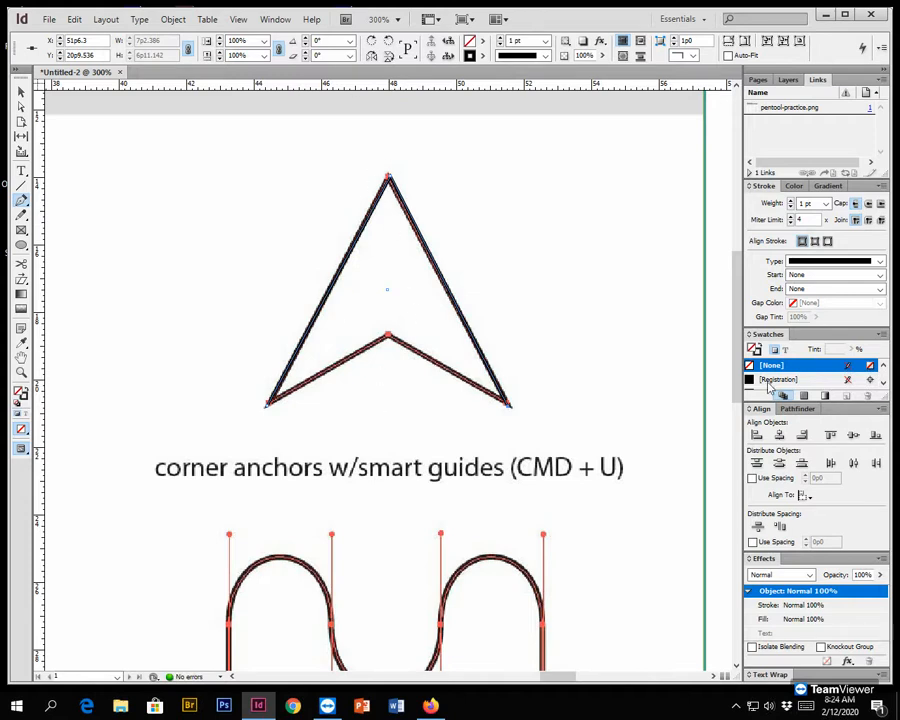
- Try a red C=15 M=100 Y=100 K=0 fill on the open arrowhead path and reset the fill to None
click(486, 55)
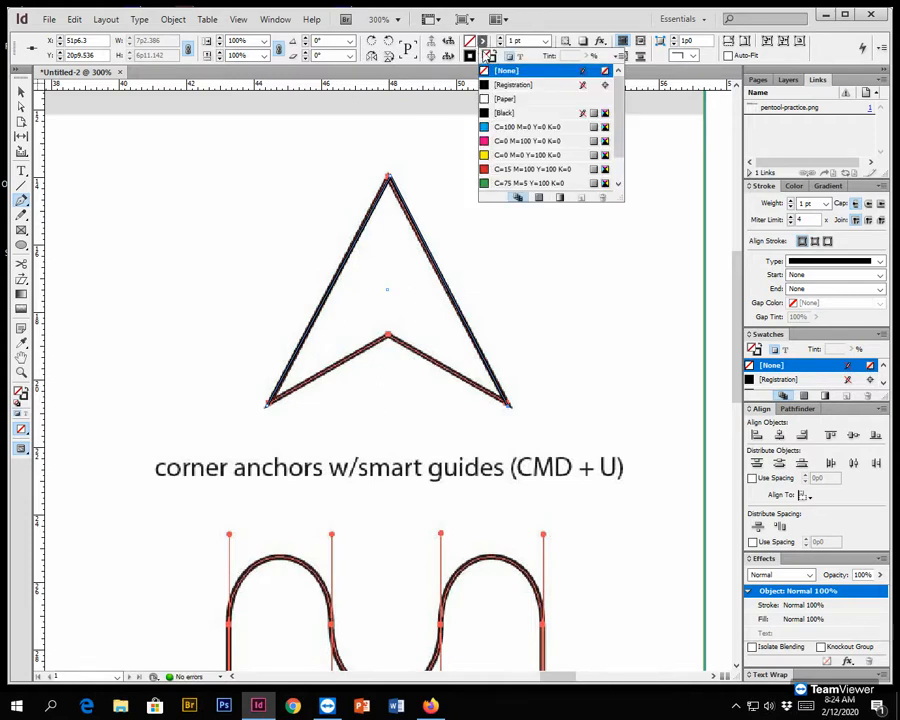
click(508, 170)
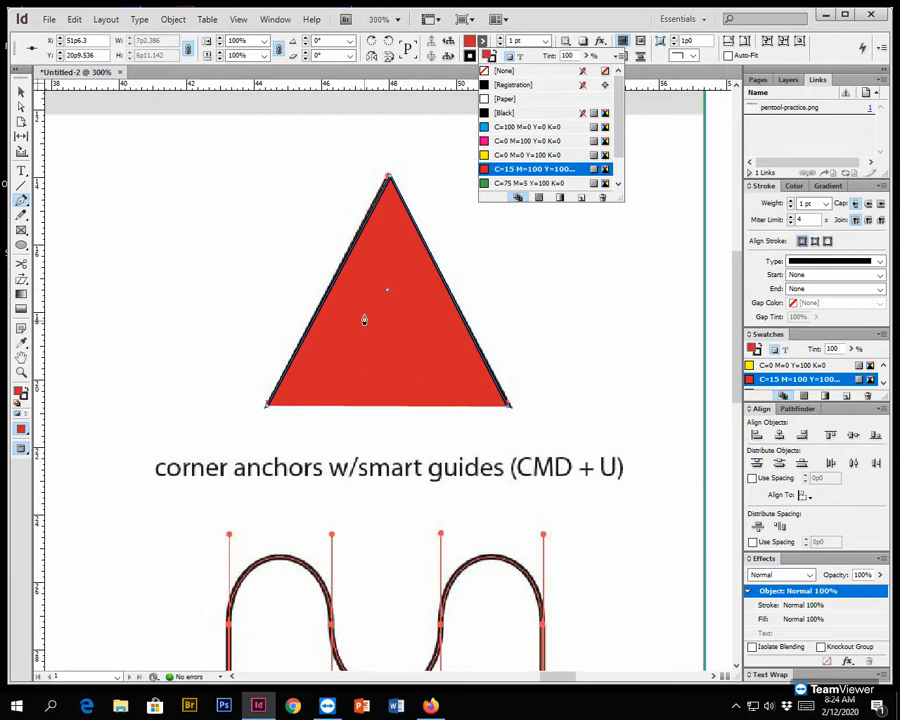
click(506, 72)
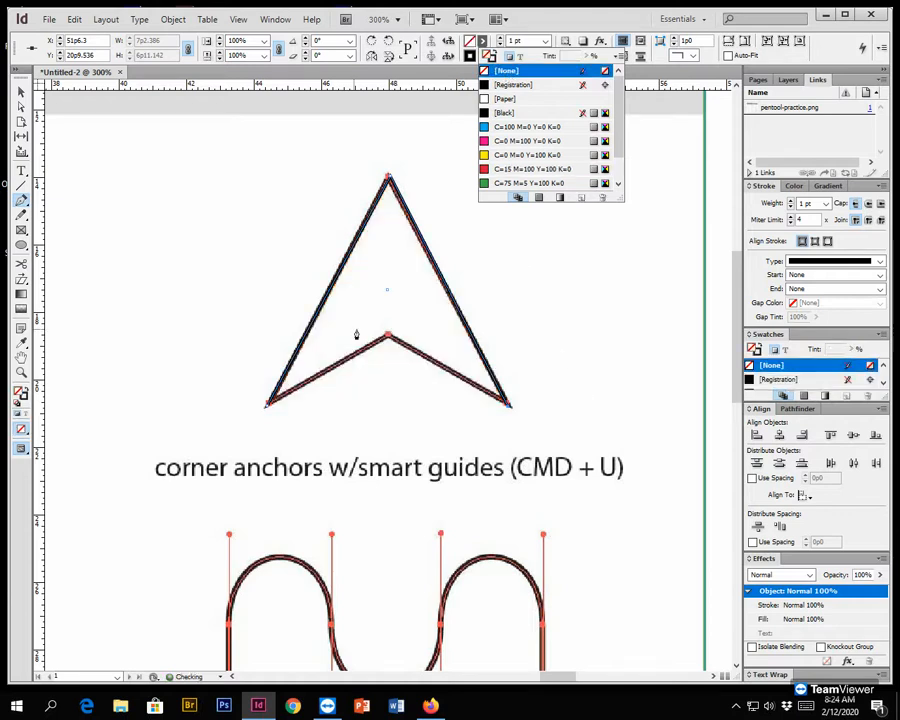
- Close the arrowhead path through its inner notch and fill it with yellow C=0 M=0 Y=100 K=0
click(388, 335)
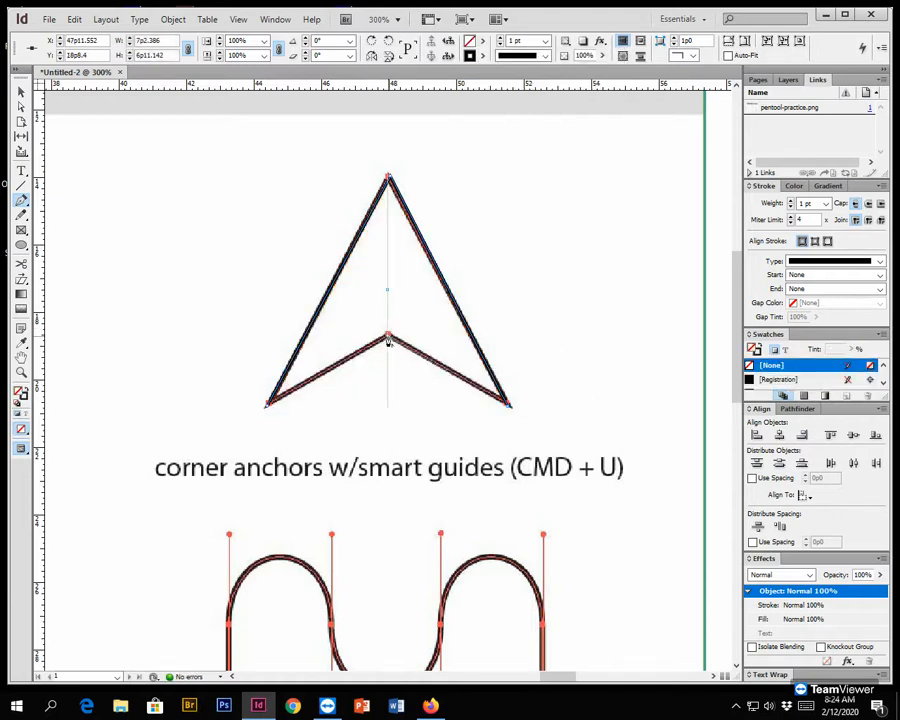
click(267, 406)
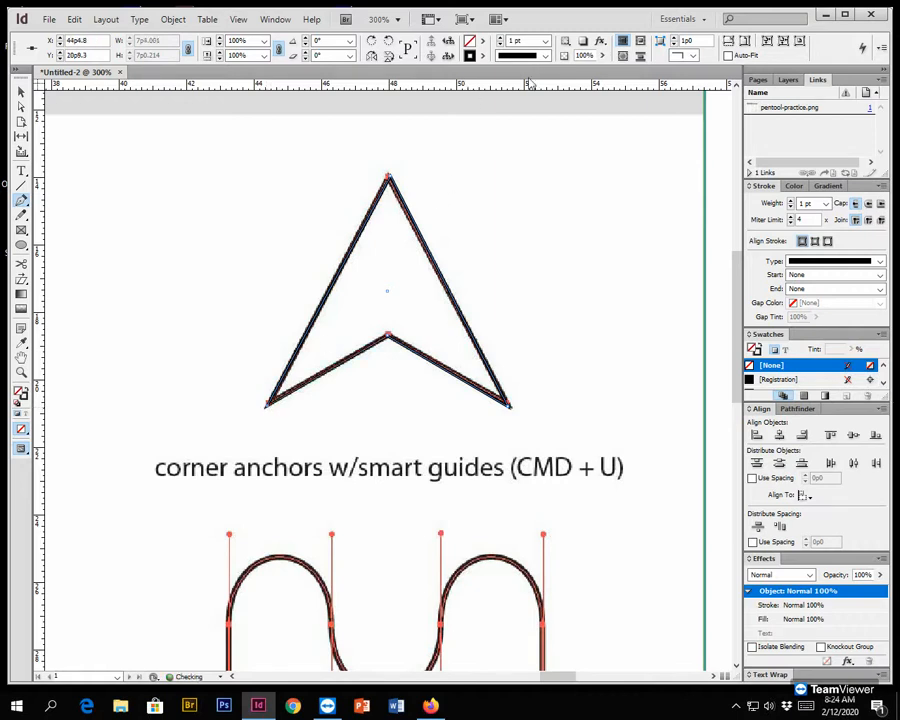
click(482, 41)
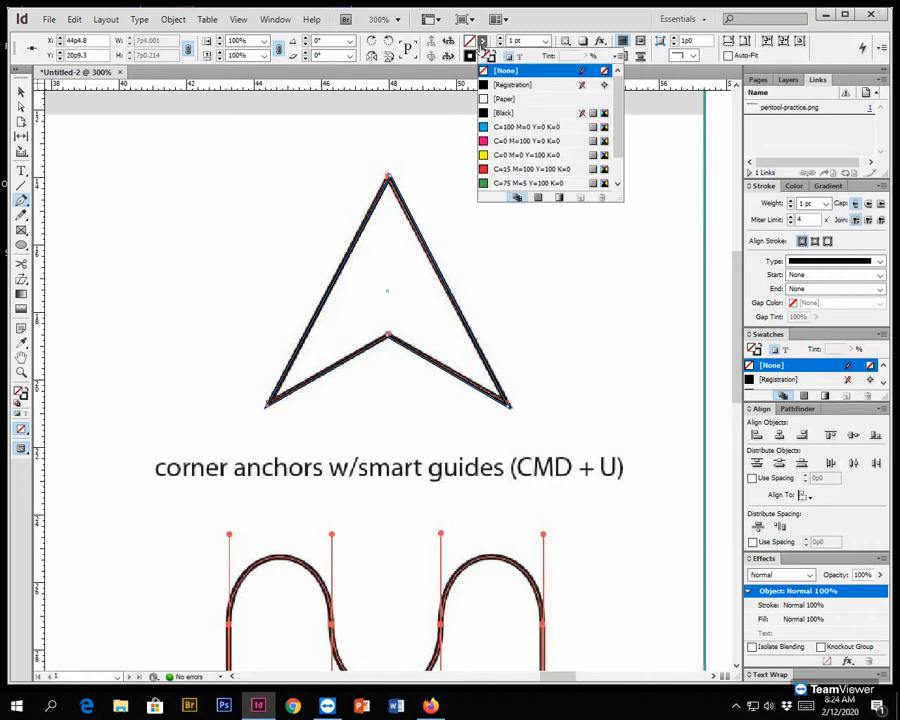
click(505, 156)
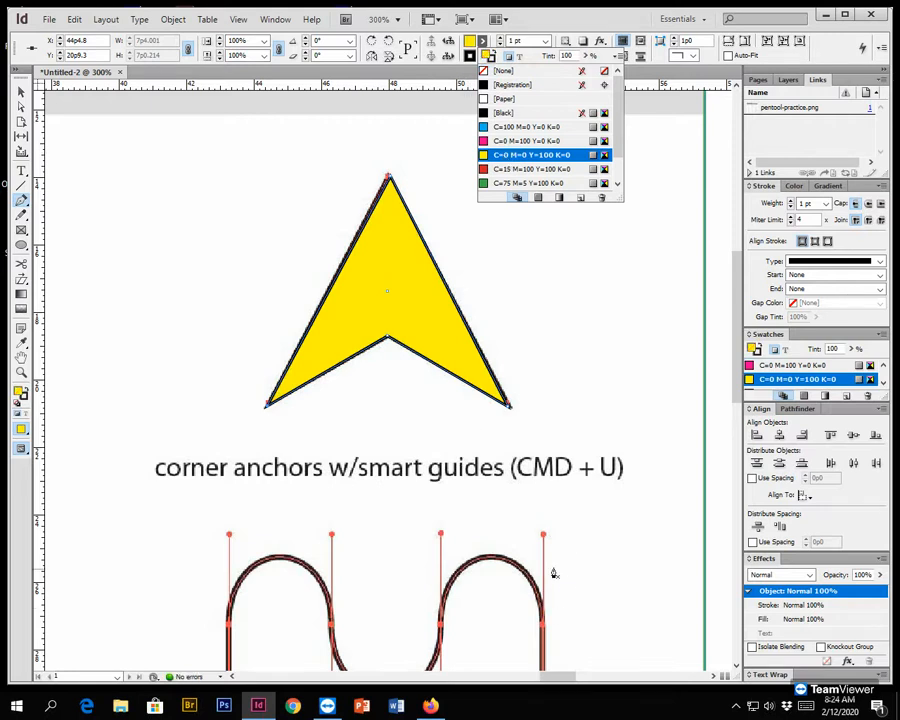
- Start the egg path with a curved anchor at its top using horizontal handles, and set the stroke to green C=75 M=5 Y=100 K=0
scroll(545, 576, down, 5)
scroll(545, 576, down, 1)
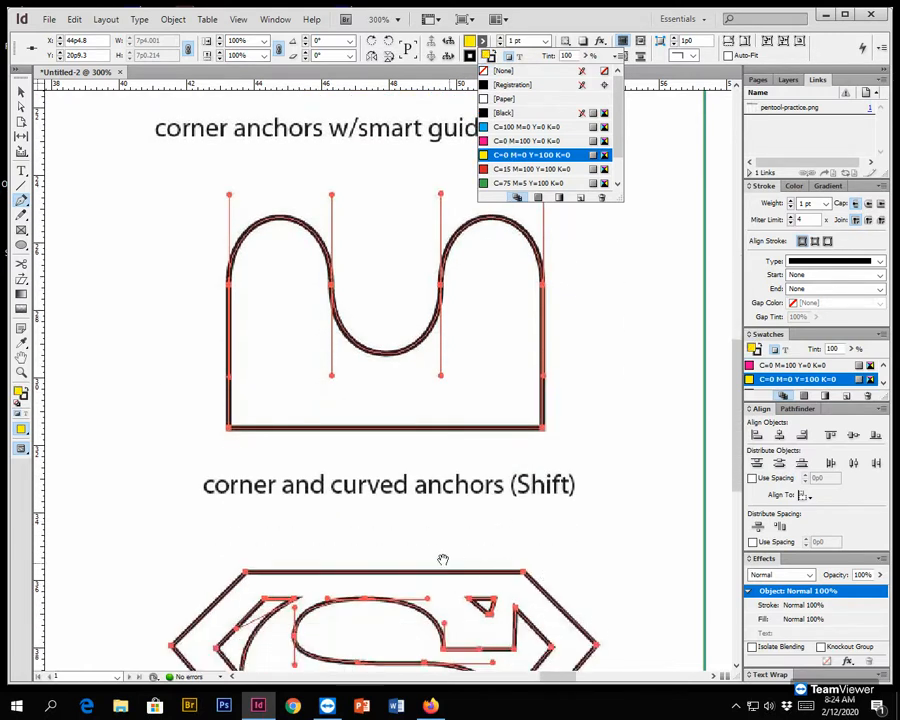
scroll(330, 553, left, 13)
scroll(330, 553, left, 6)
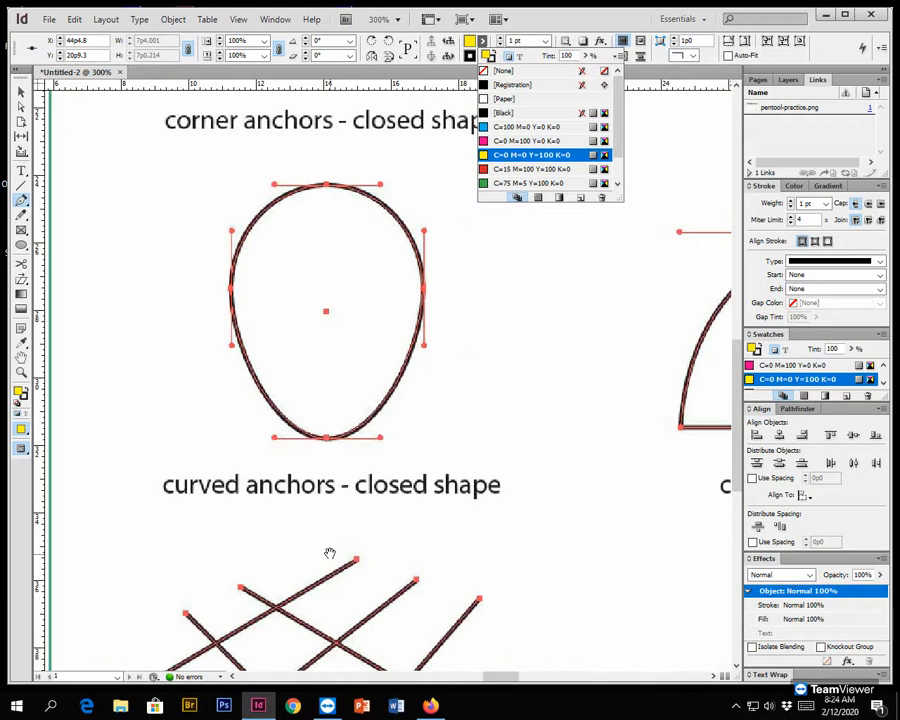
scroll(330, 553, right, 2)
scroll(330, 556, left, 1)
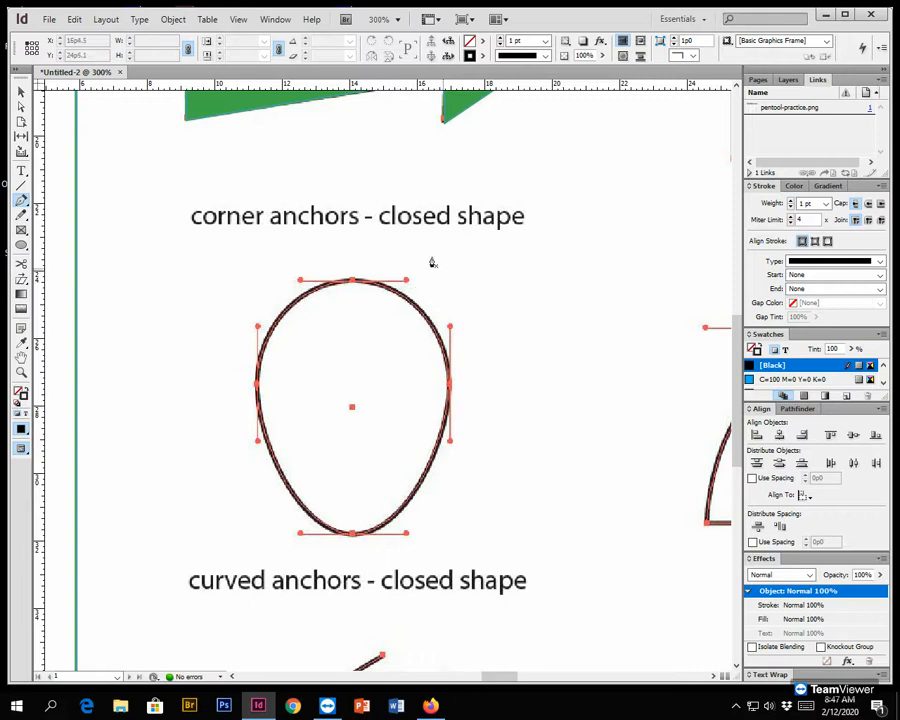
click(352, 282)
drag(352, 284, 408, 283)
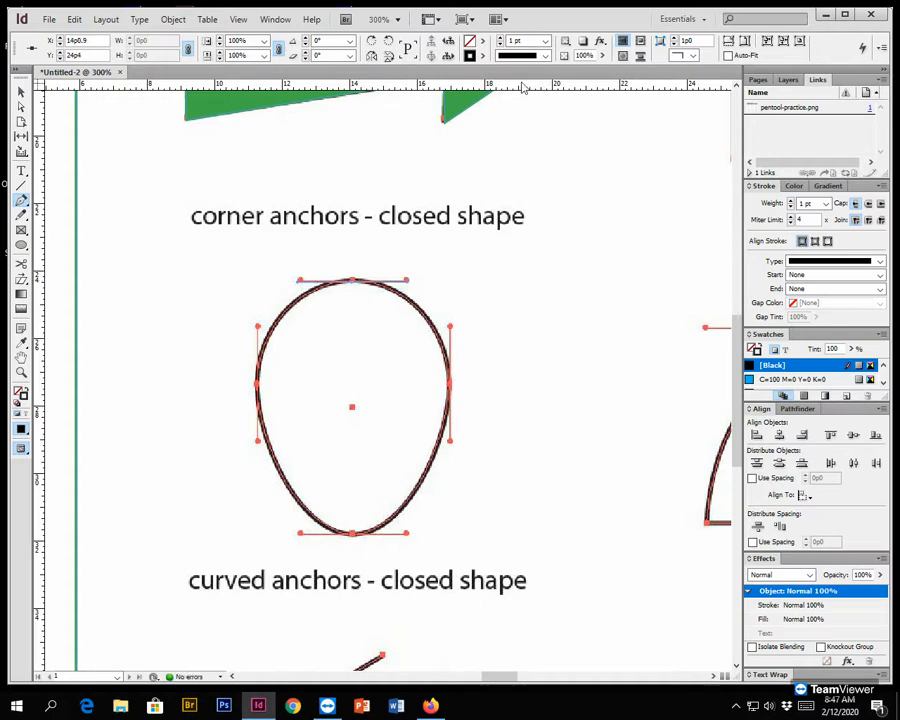
click(481, 56)
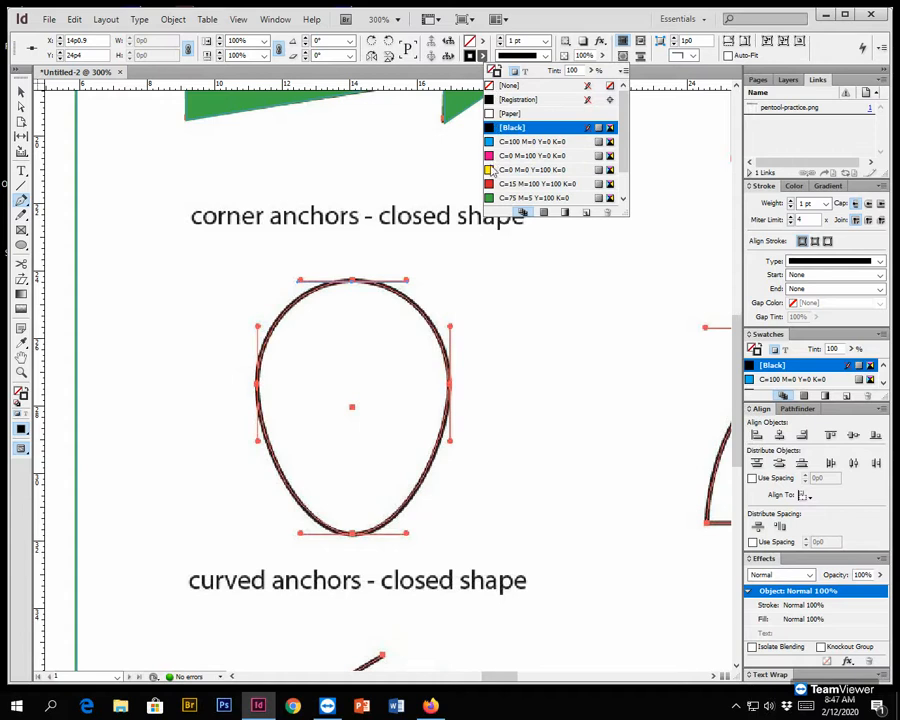
click(496, 200)
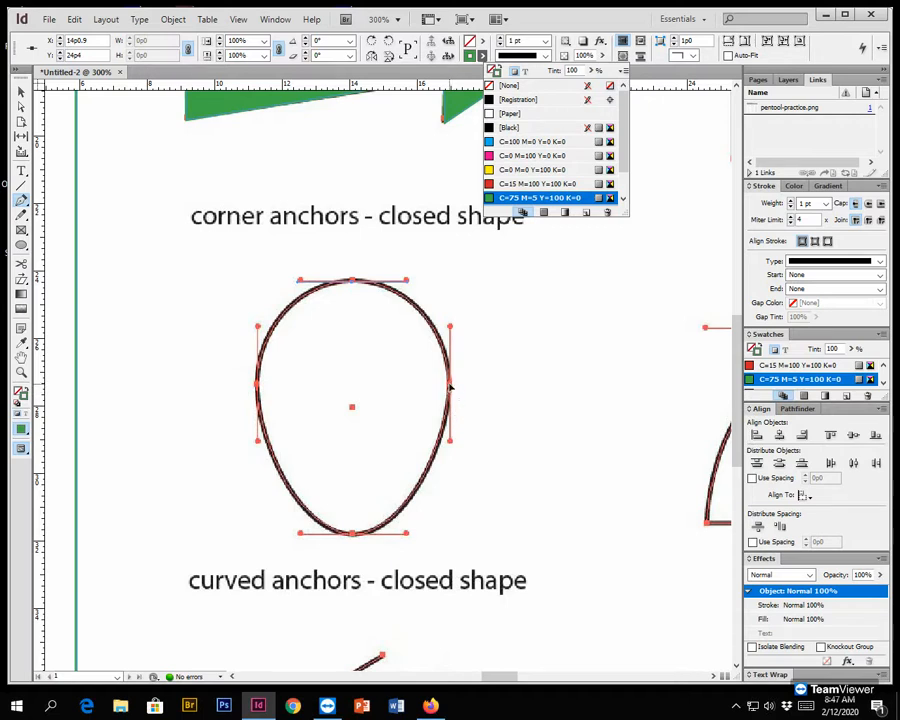
- Continue the egg path clockwise with curved anchors at its right side, base and left side, pulling the handles along the template's handle lines
drag(449, 384, 452, 440)
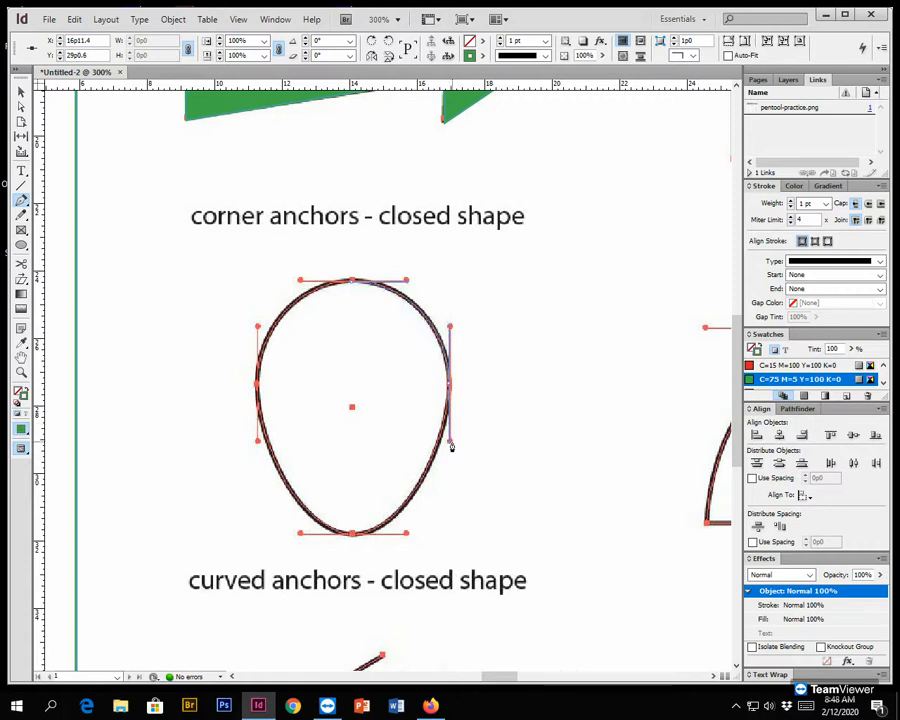
drag(450, 442, 450, 442)
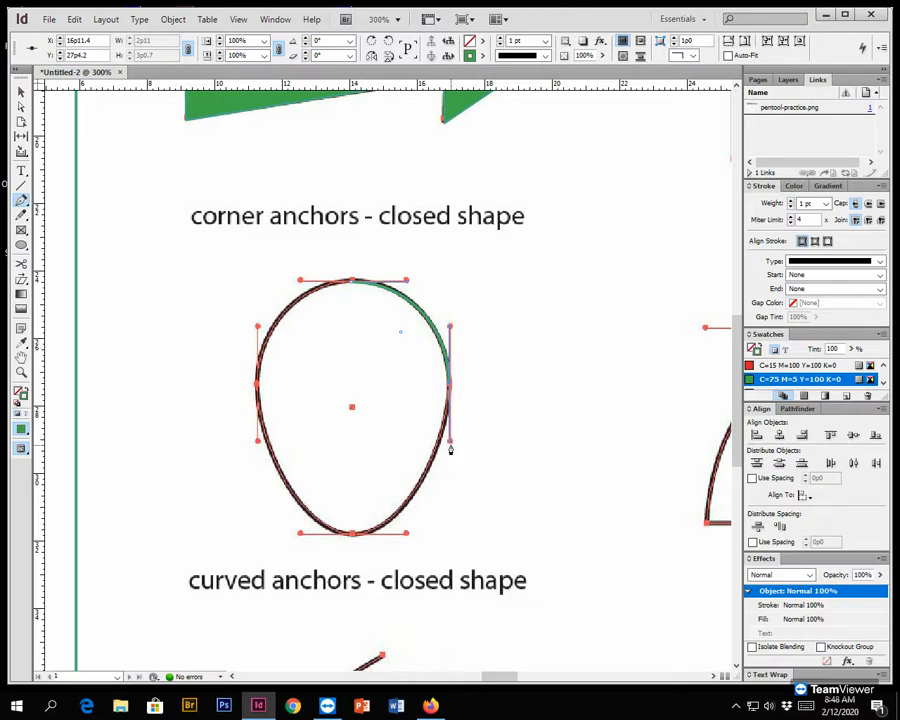
drag(450, 445, 352, 536)
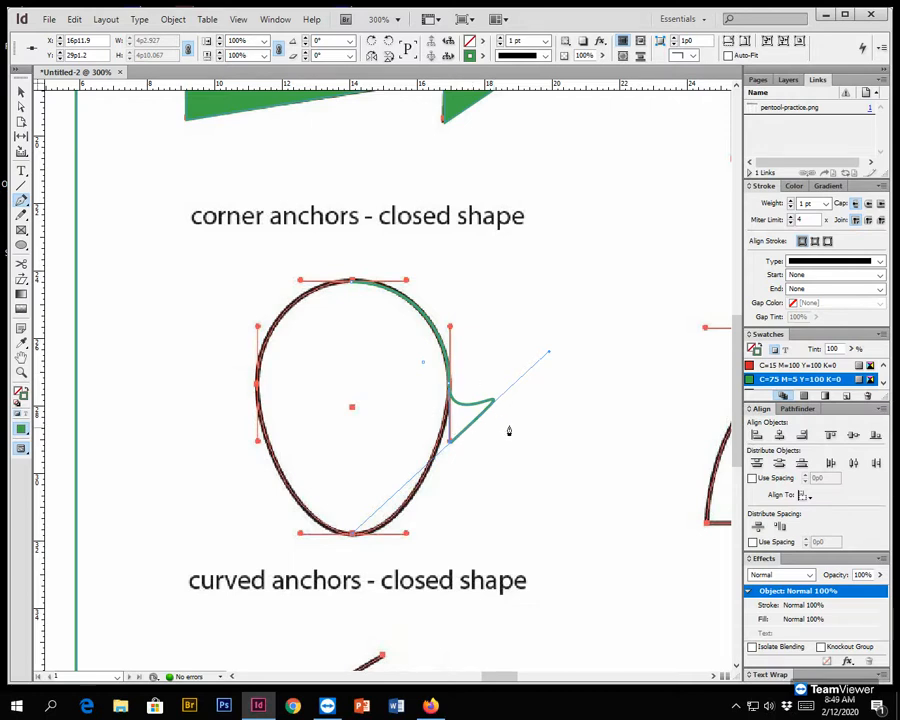
key(ctrl+z)
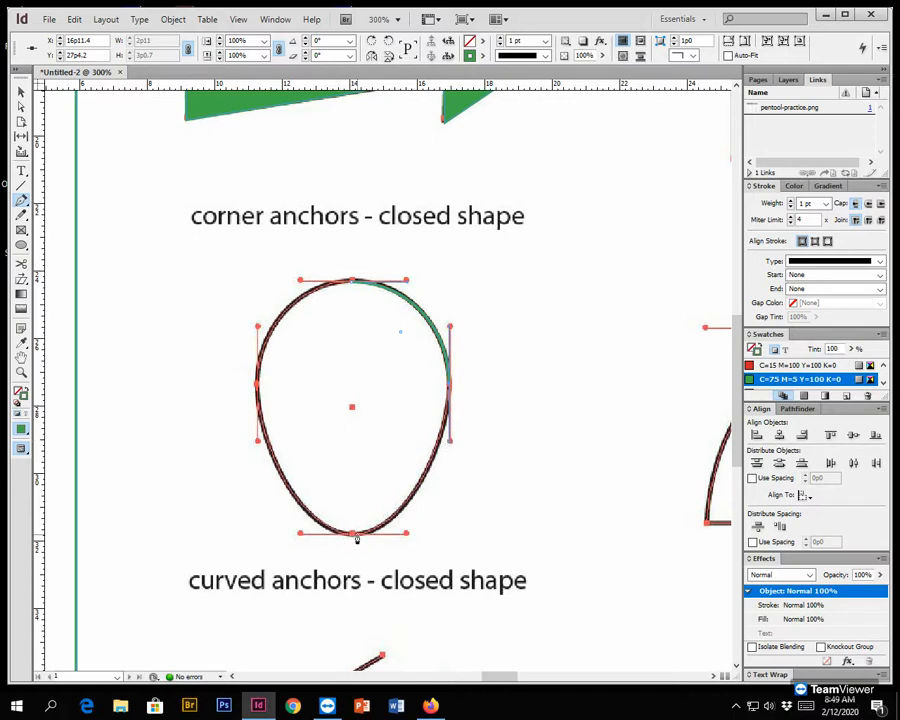
drag(354, 537, 298, 538)
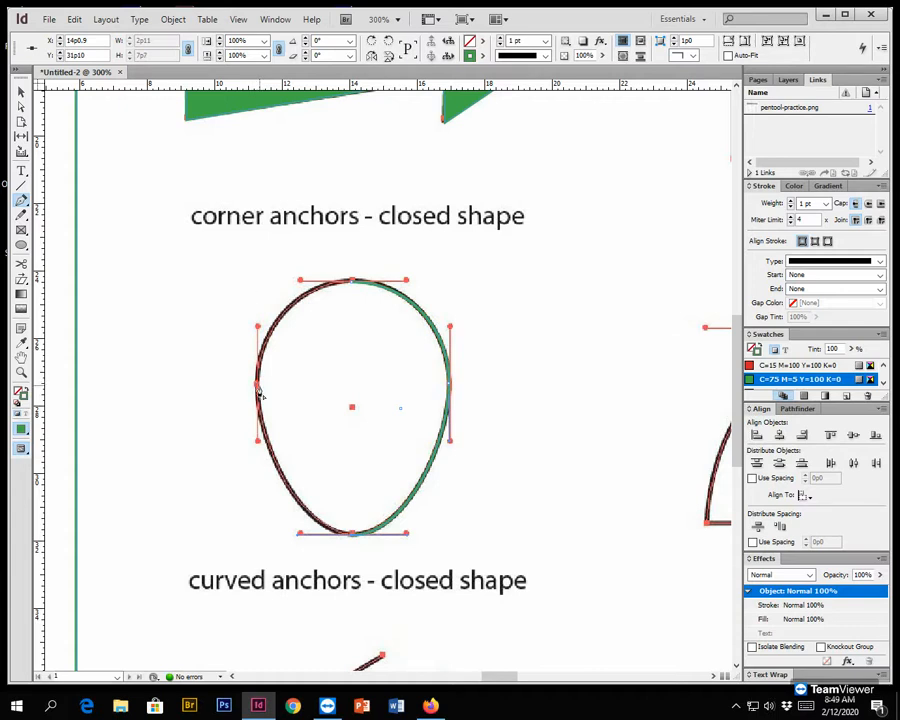
drag(257, 395, 260, 446)
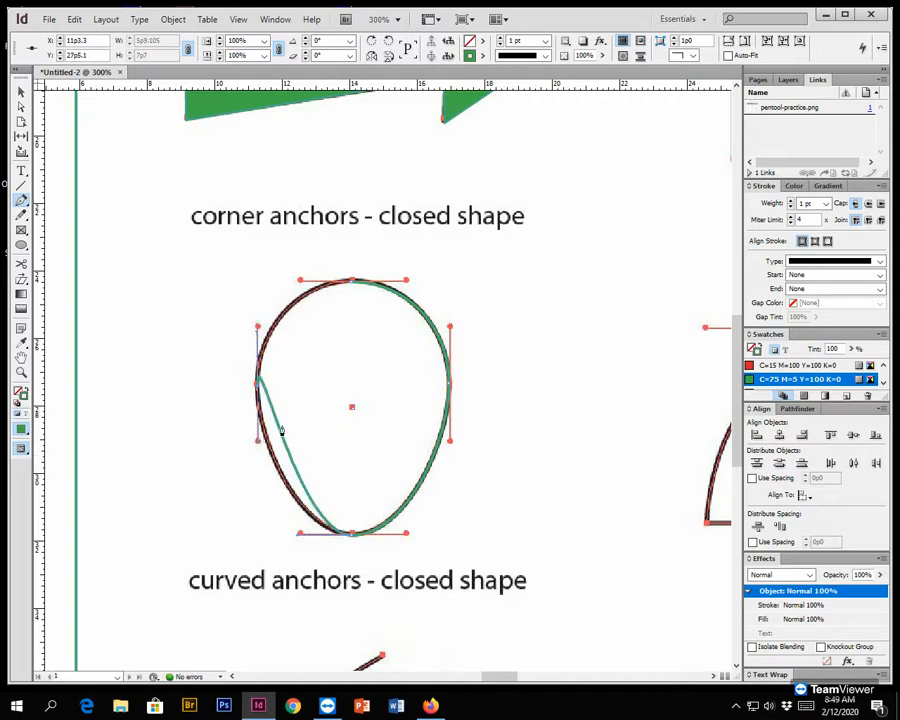
key(ctrl+z)
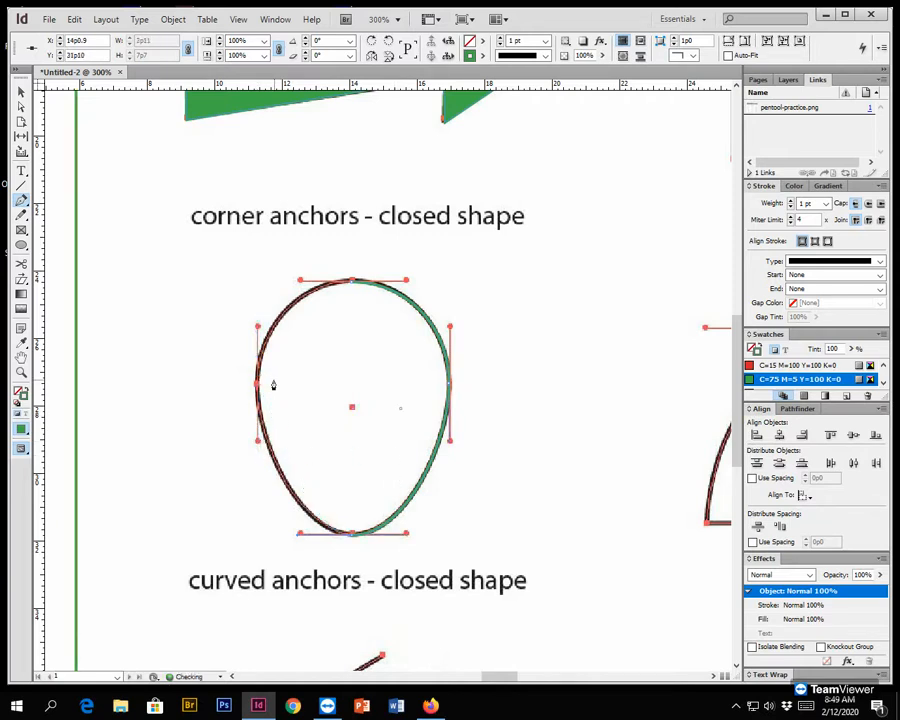
drag(257, 383, 258, 334)
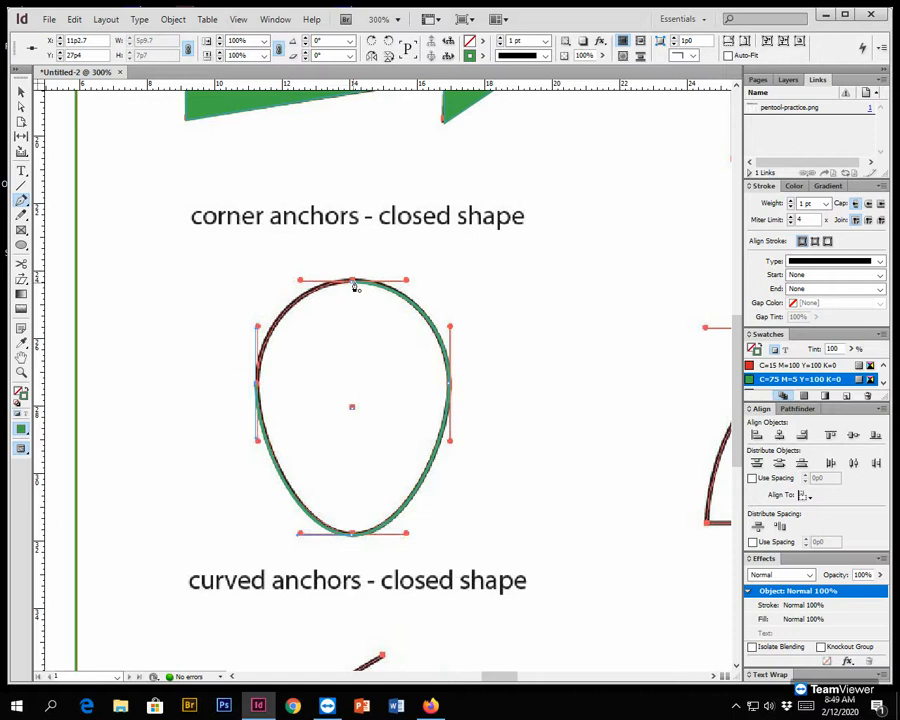
- Close the egg path at its top anchor with horizontal handles and fill it with red C=15 M=100 Y=100 K=0
drag(352, 287, 393, 295)
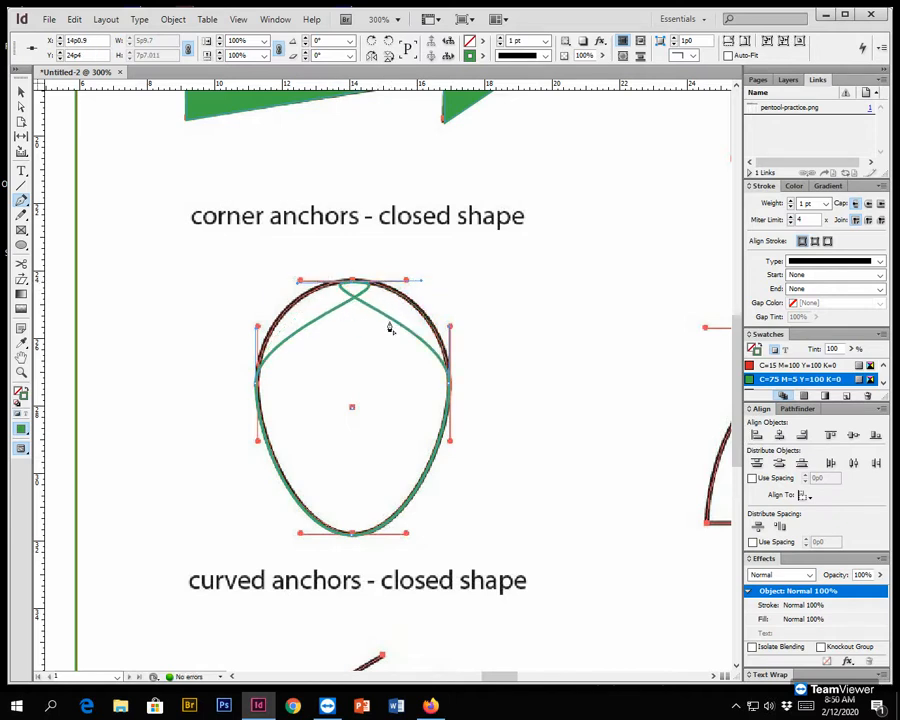
key(ctrl+z)
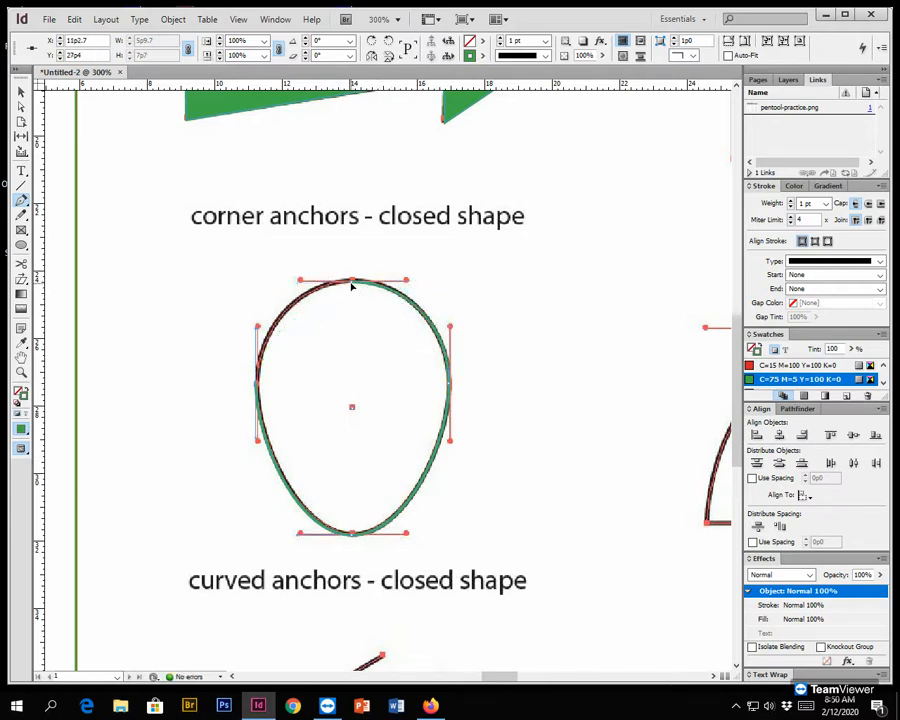
drag(351, 287, 300, 281)
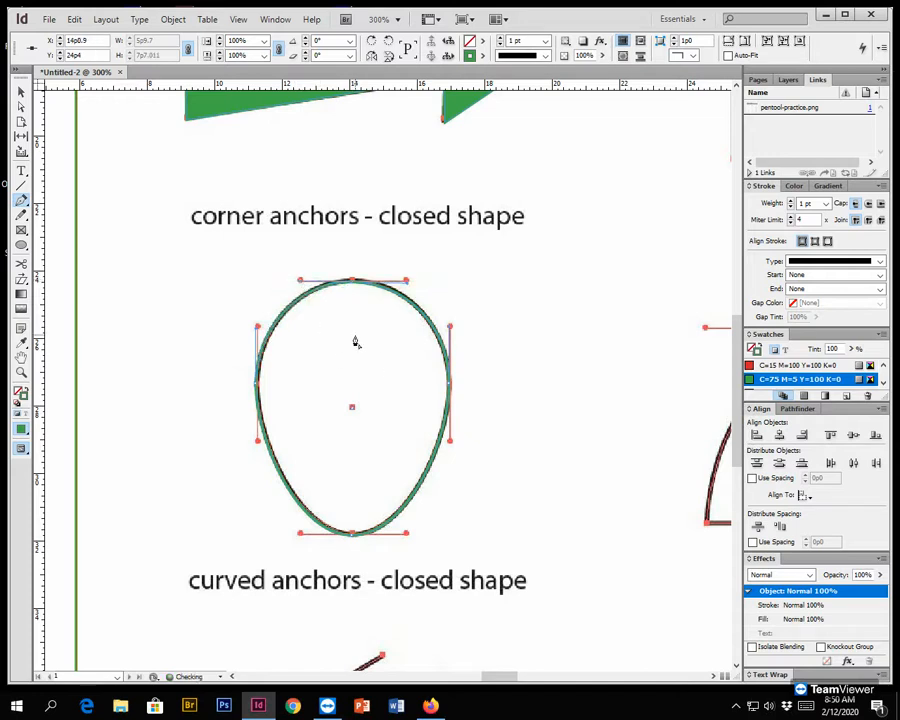
click(482, 40)
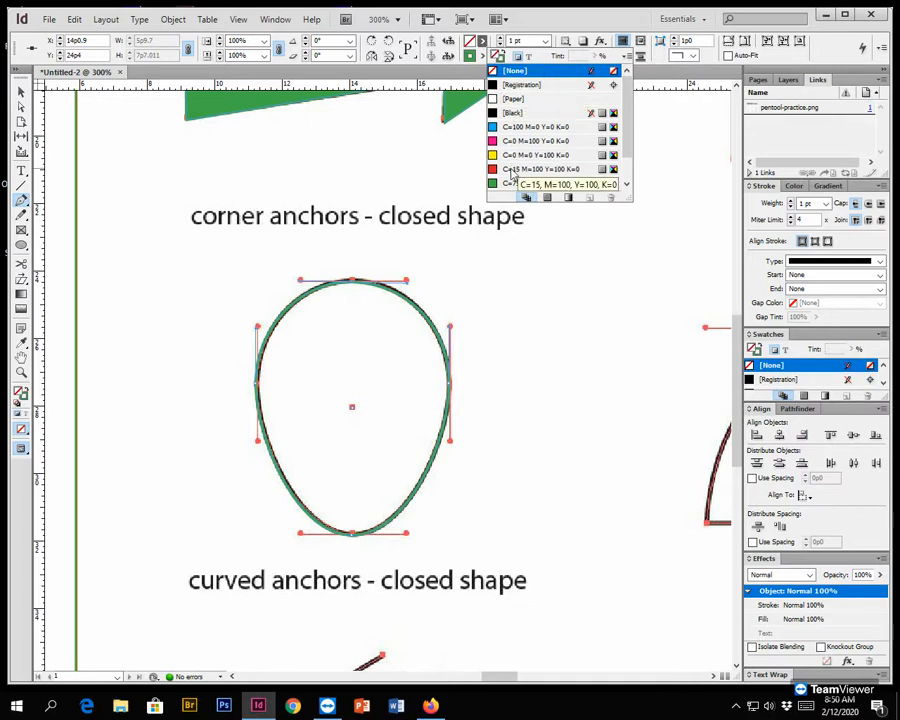
click(510, 169)
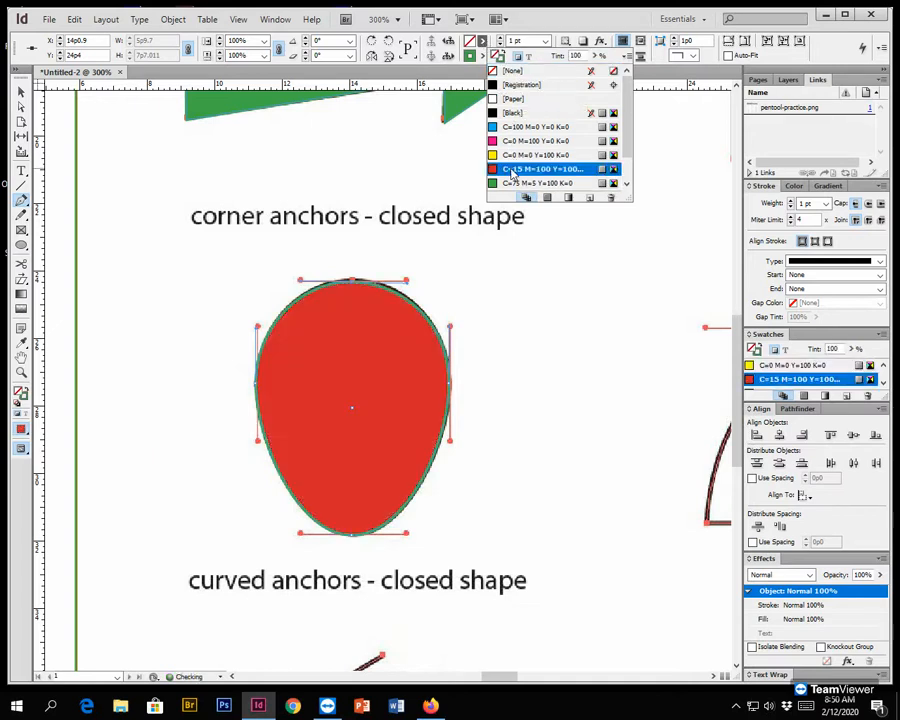
- Trace the half-dome as a closed path with corner anchors at both base ends and a curved anchor with horizontal handles at its top
click(494, 681)
drag(510, 681, 539, 681)
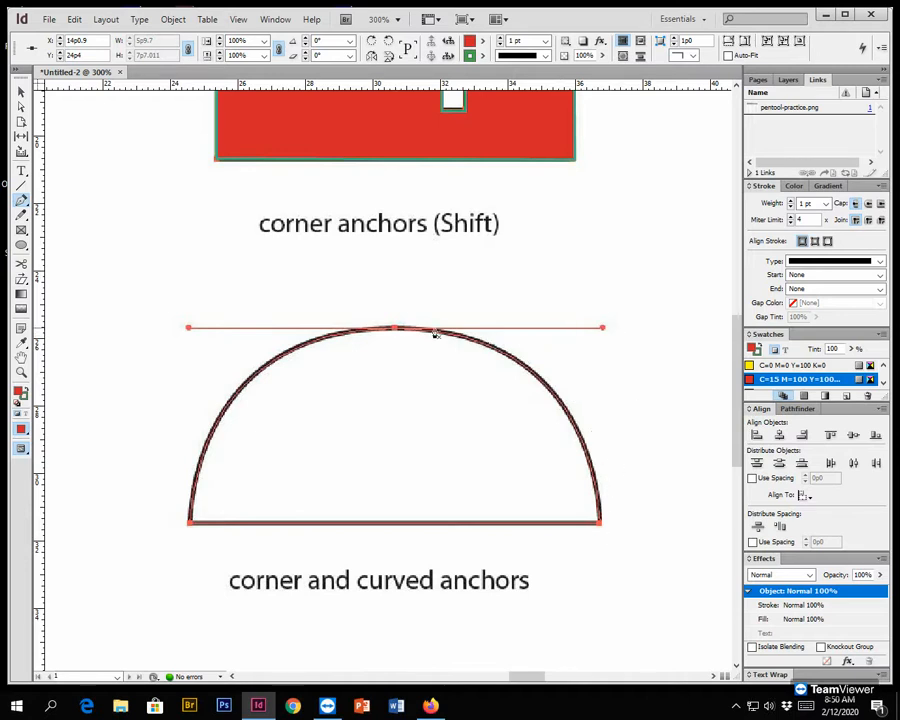
click(190, 523)
drag(396, 328, 604, 331)
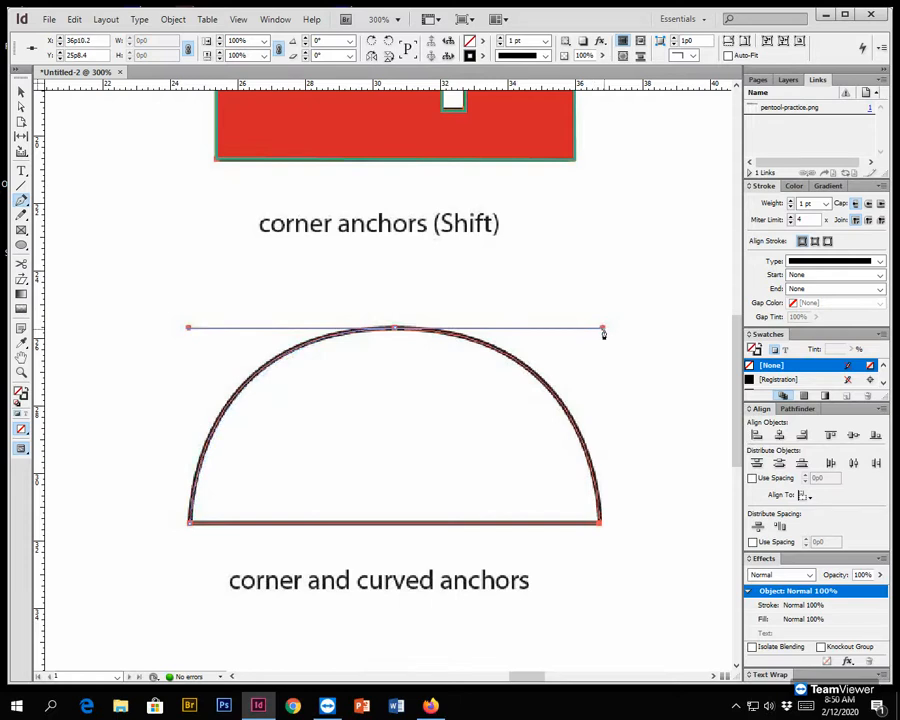
drag(603, 333, 603, 336)
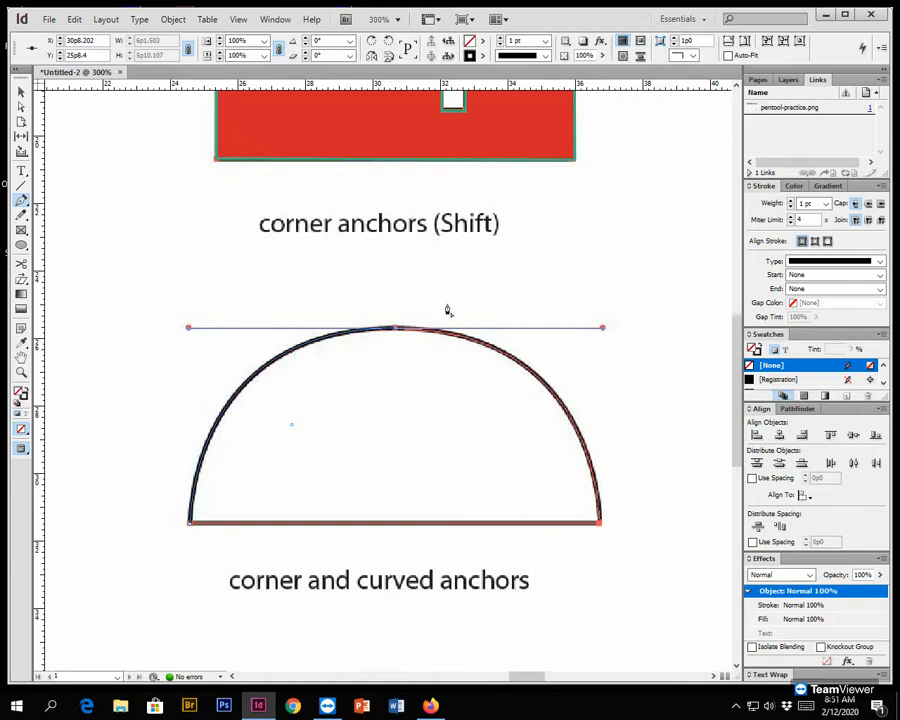
click(601, 524)
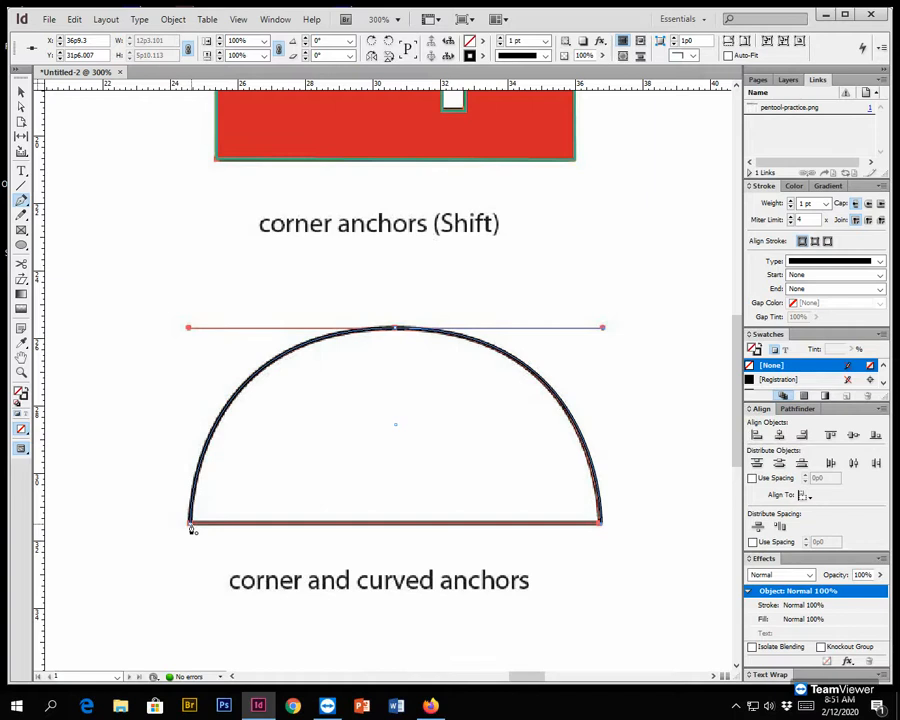
- Set the half-dome's stroke to blue C=100 M=0 Y=0 K=0 and its fill to yellow C=0 M=0 Y=100 K=0
click(481, 56)
key(Down)
key(Down)
key(Down)
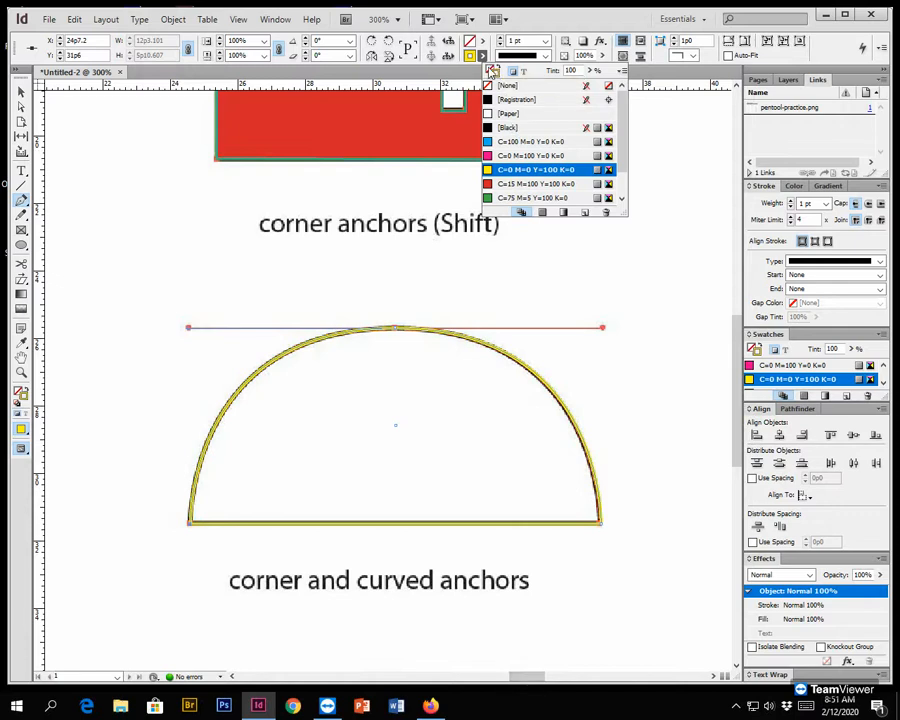
click(517, 141)
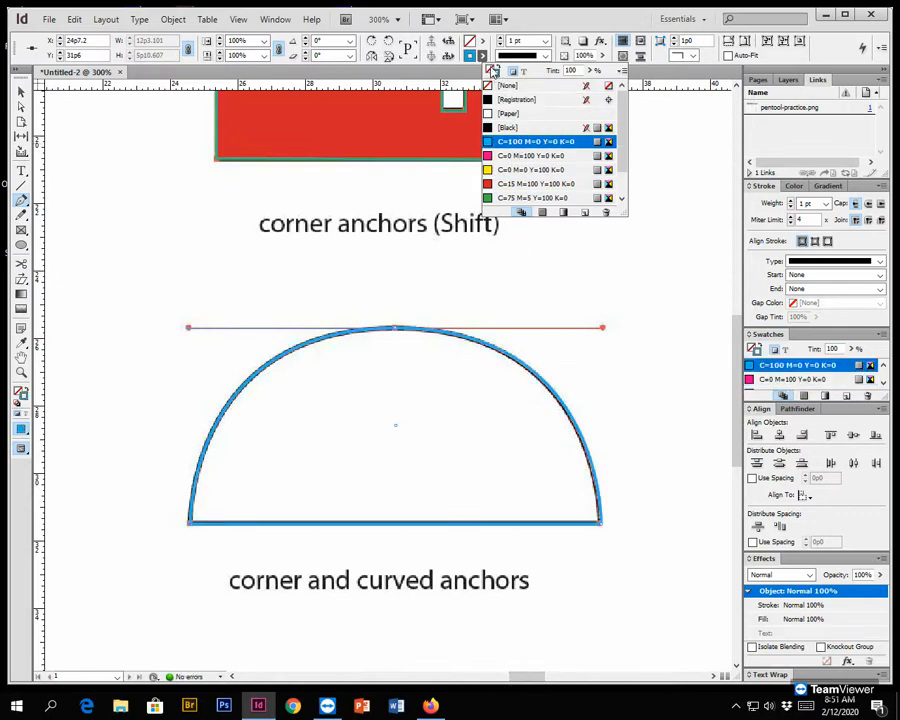
click(483, 40)
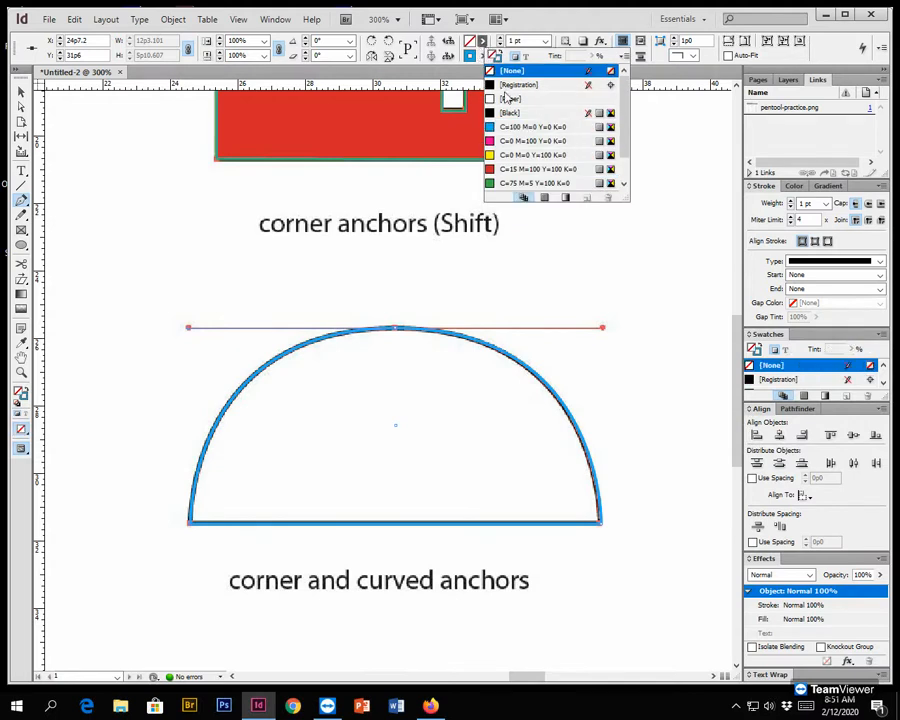
click(515, 155)
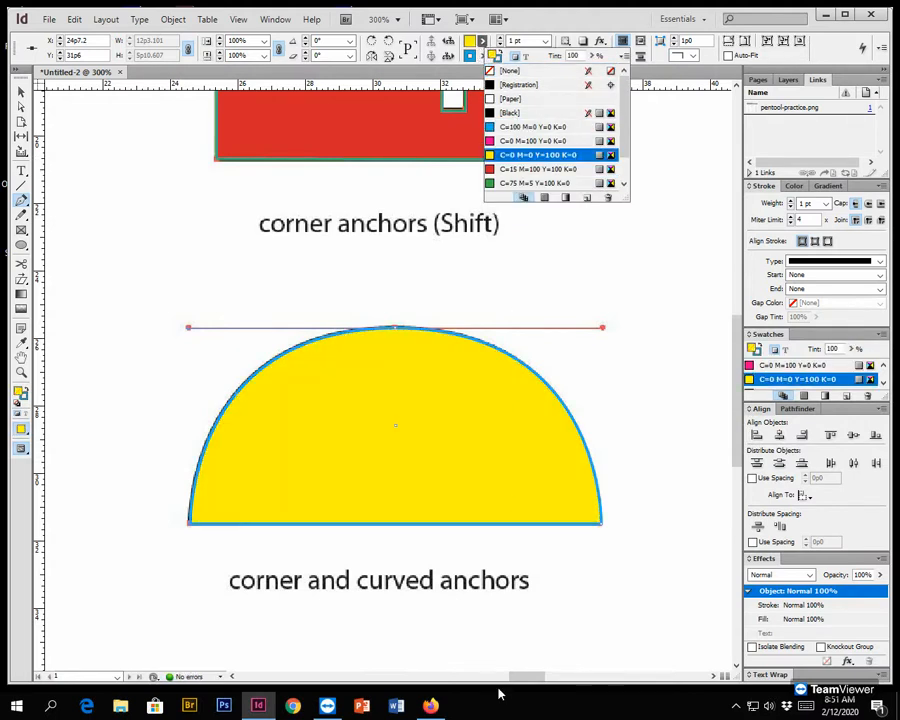